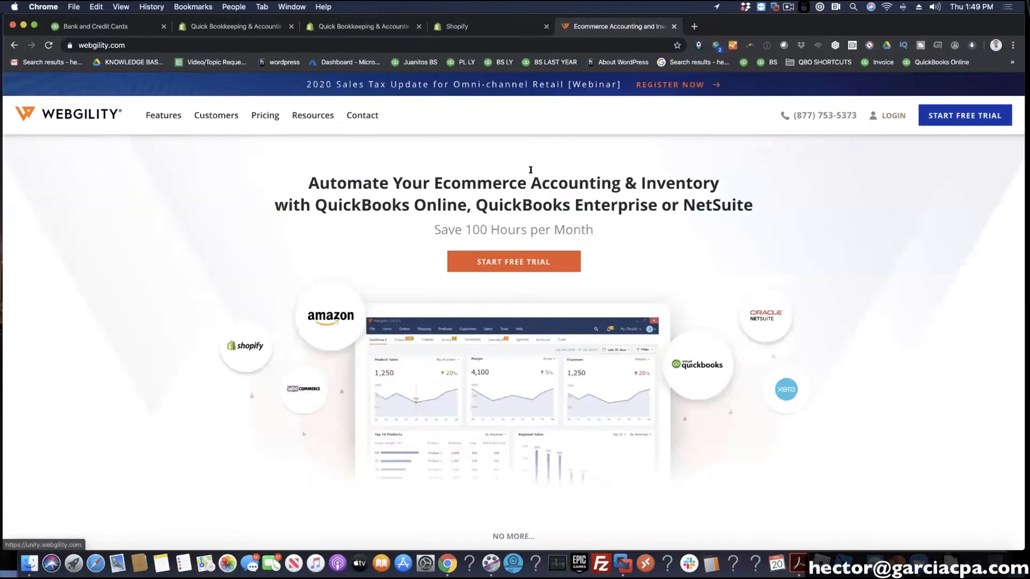
# - Open the Webgility login page and sign in to the account
pyautogui.click(890, 117)
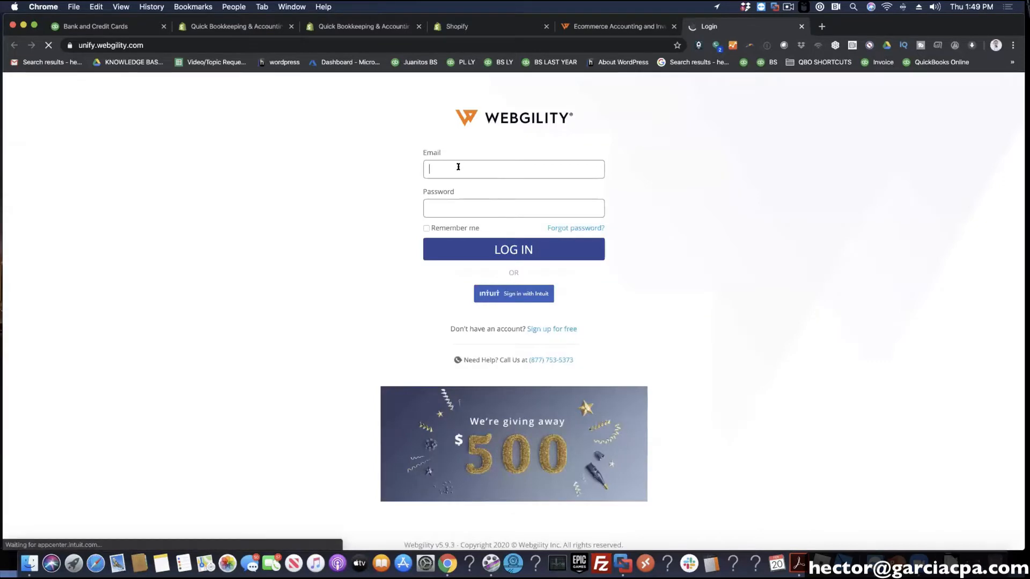
pyautogui.click(458, 167)
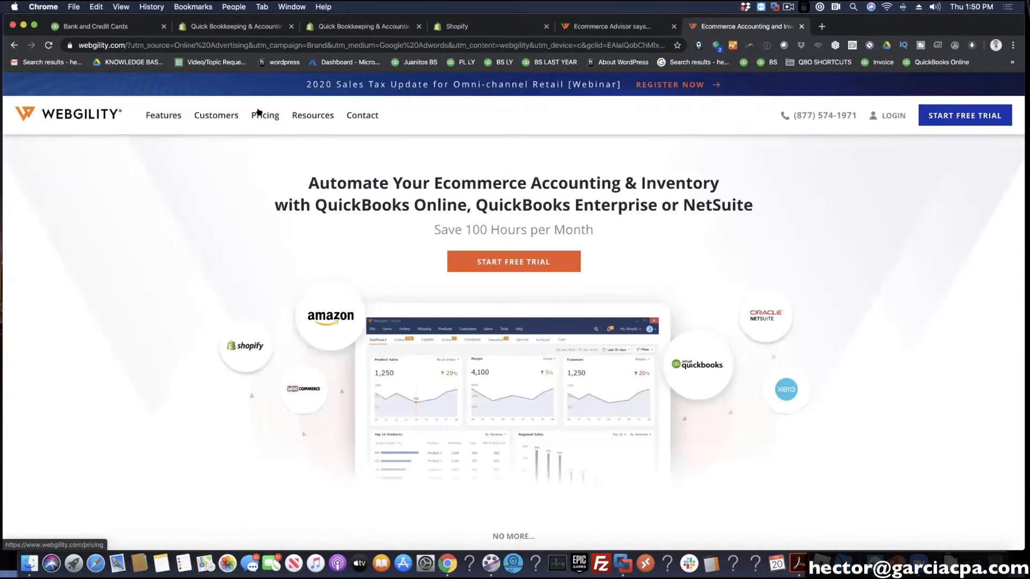
# - Open the Webgility pricing page and examine the Advanced plan's monthly order range and number of ecommerce channels
pyautogui.click(257, 114)
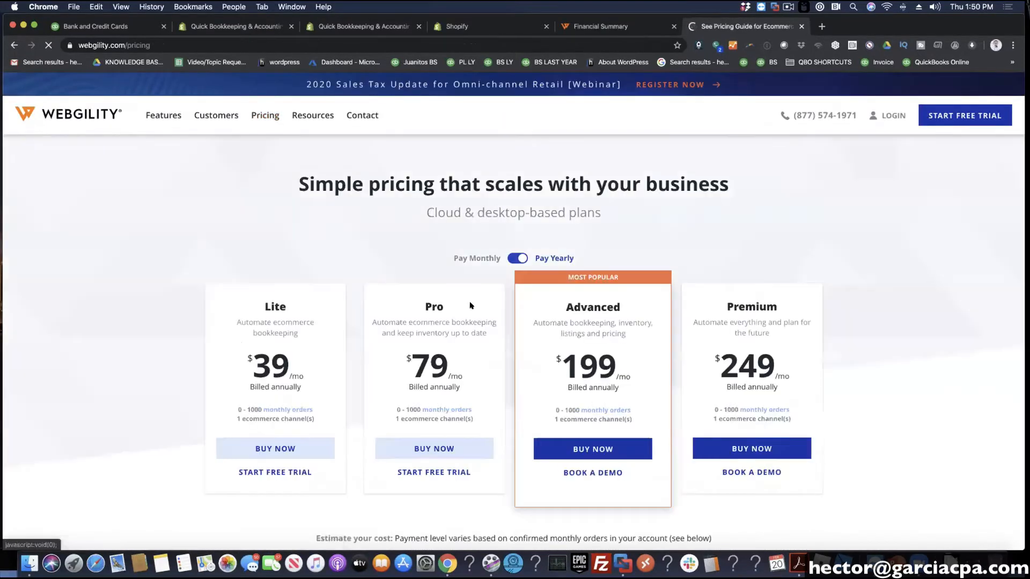
pyautogui.scroll(-1, 482, 268)
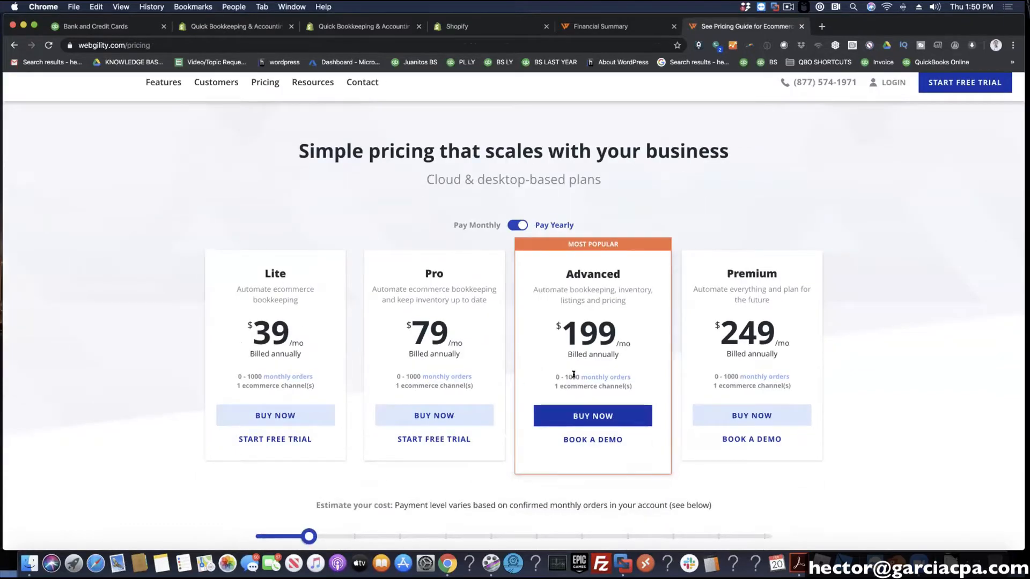
pyautogui.moveTo(554, 375); pyautogui.dragTo(581, 374)
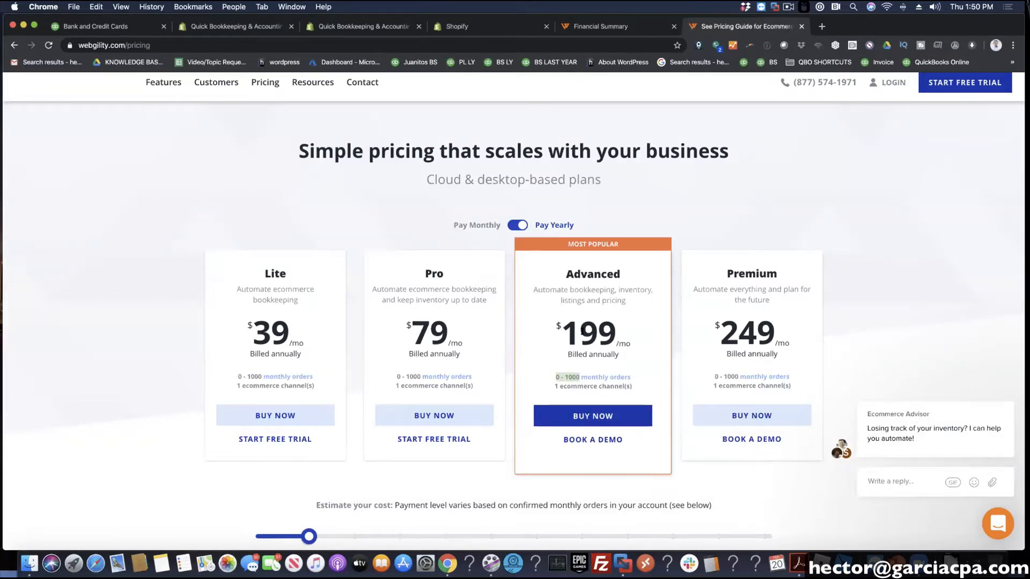
pyautogui.click(1005, 389)
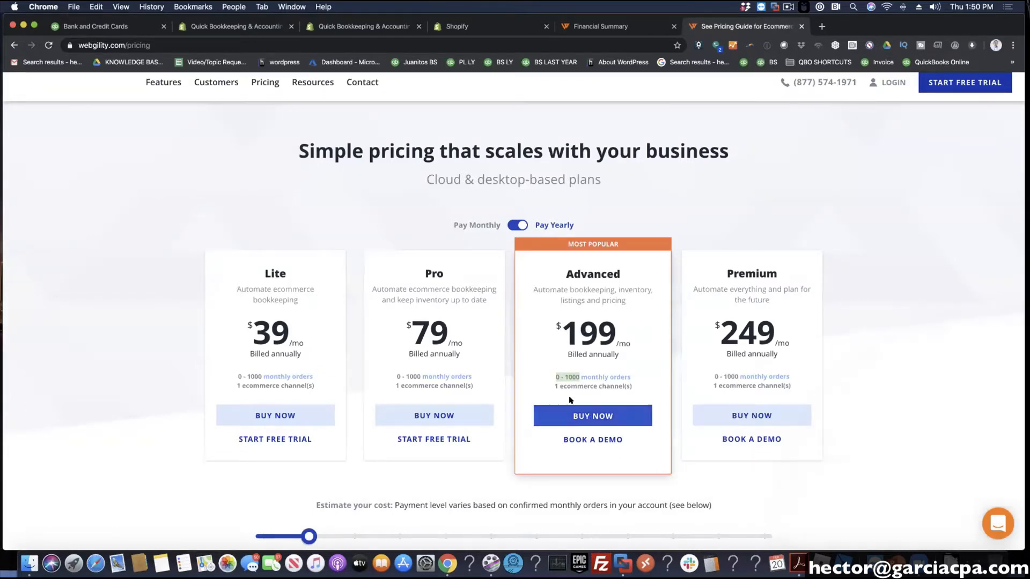
pyautogui.moveTo(559, 387); pyautogui.dragTo(627, 386)
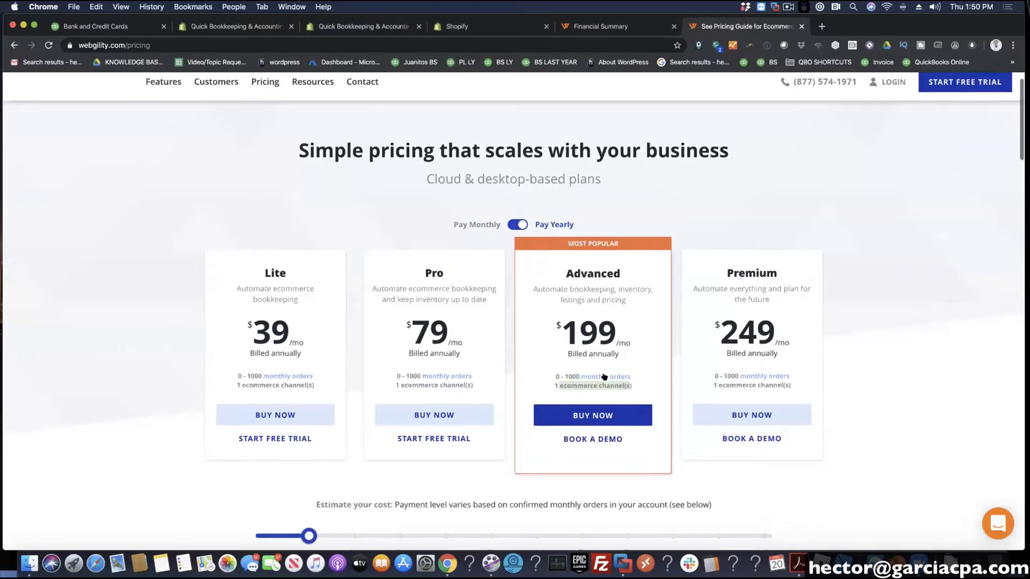
# - Review the plan comparison table, the add-on prices and the plan prices, and close the pricing page
pyautogui.scroll(-3, 611, 380)
pyautogui.scroll(-5, 476, 421)
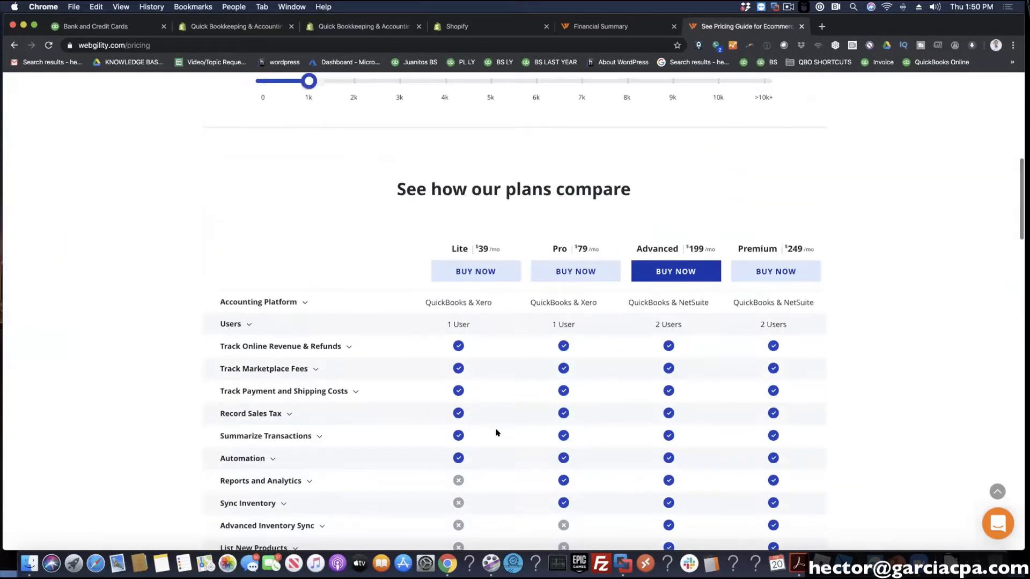
pyautogui.scroll(-7, 496, 433)
pyautogui.scroll(-5, 497, 433)
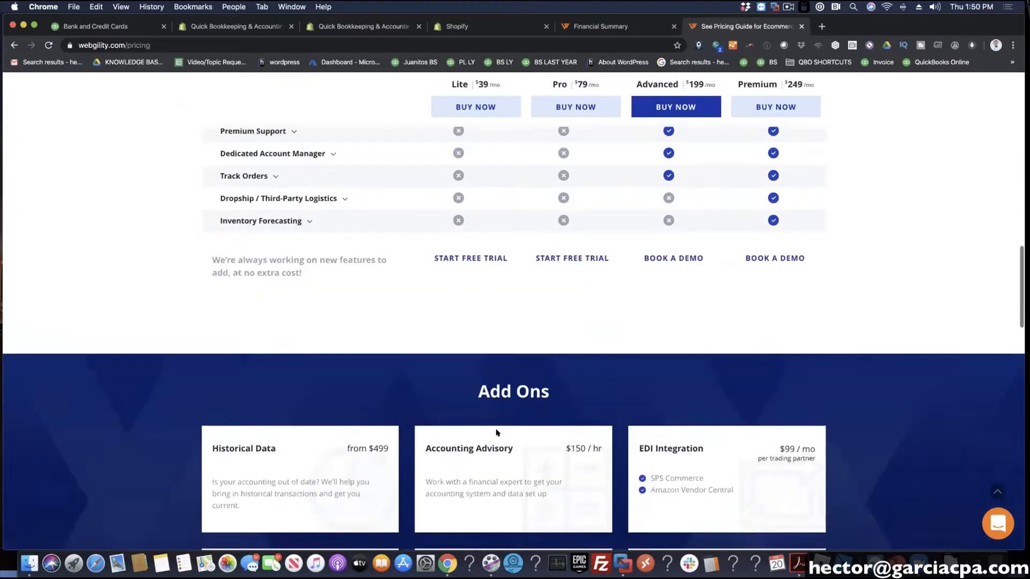
pyautogui.scroll(-2, 496, 433)
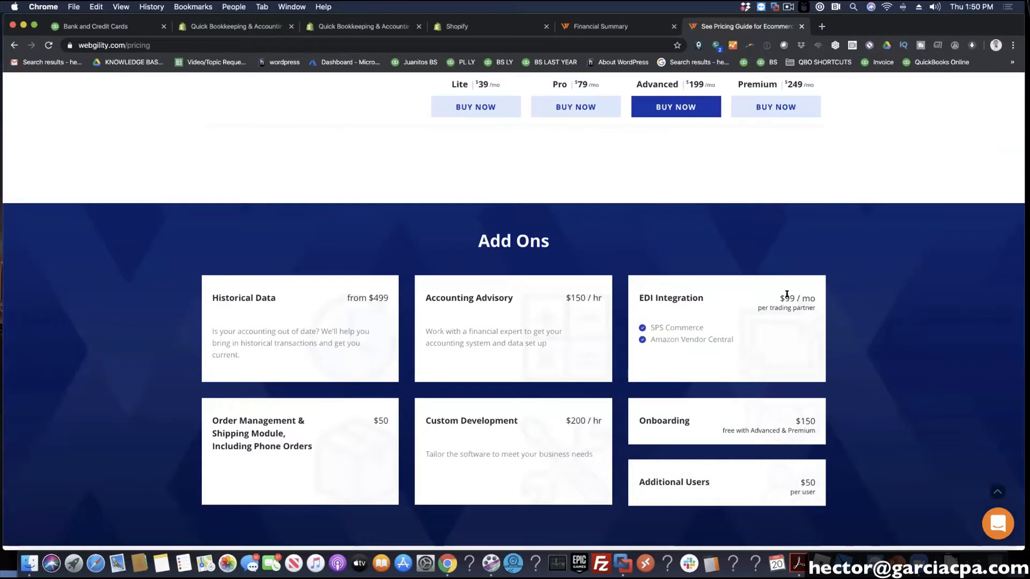
pyautogui.scroll(15, 787, 294)
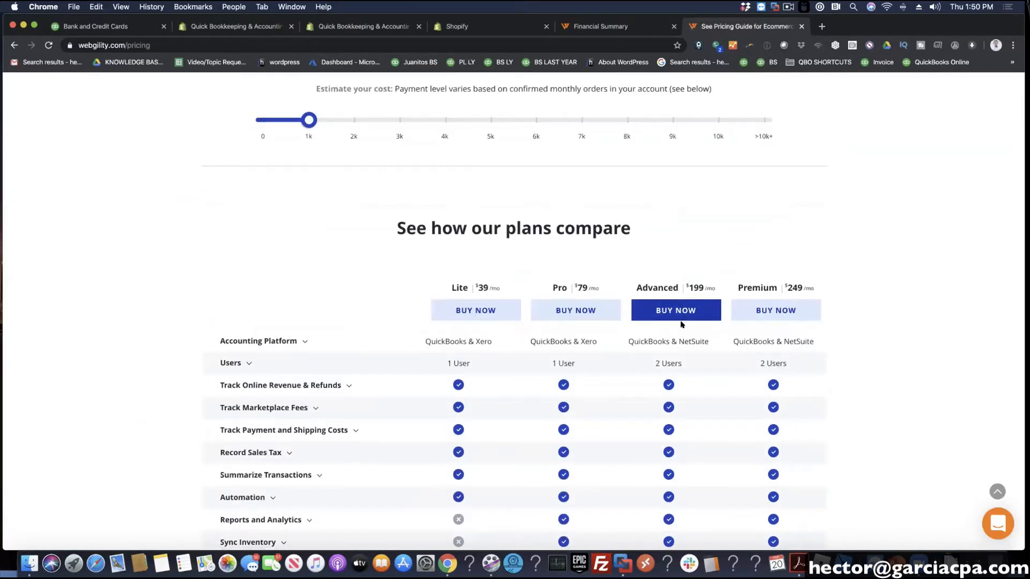
pyautogui.scroll(5, 681, 324)
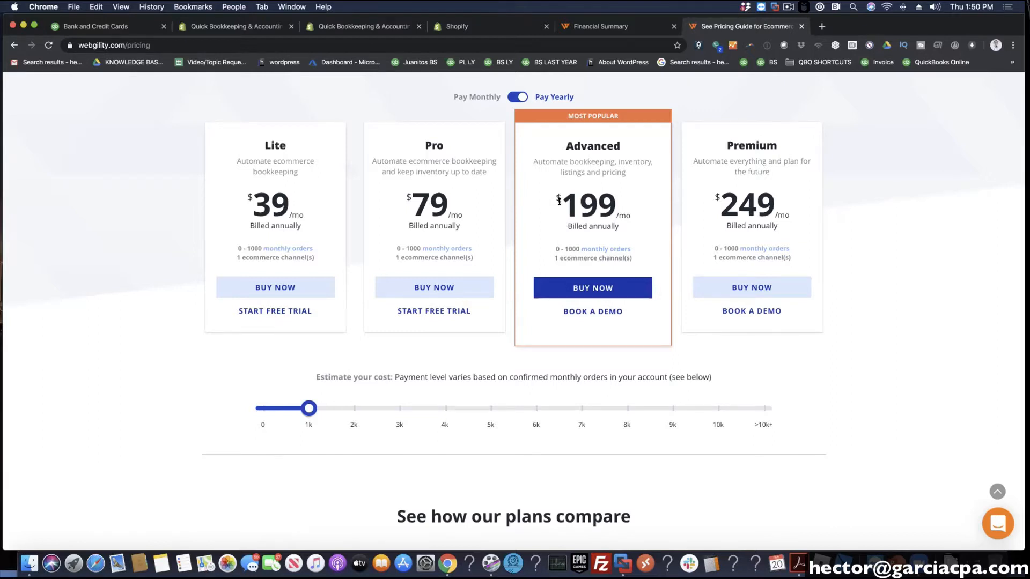
pyautogui.scroll(3, 593, 209)
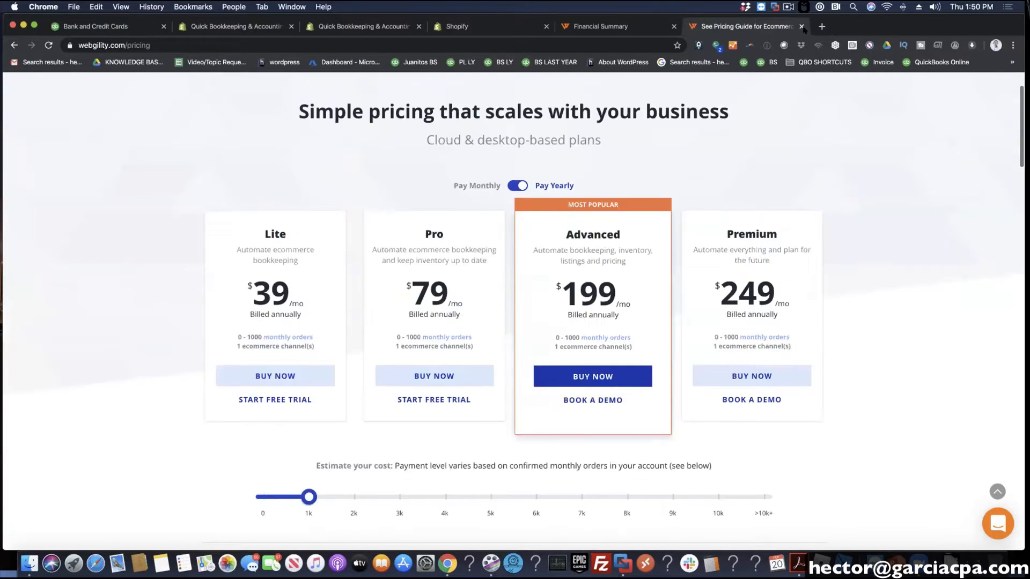
pyautogui.click(801, 26)
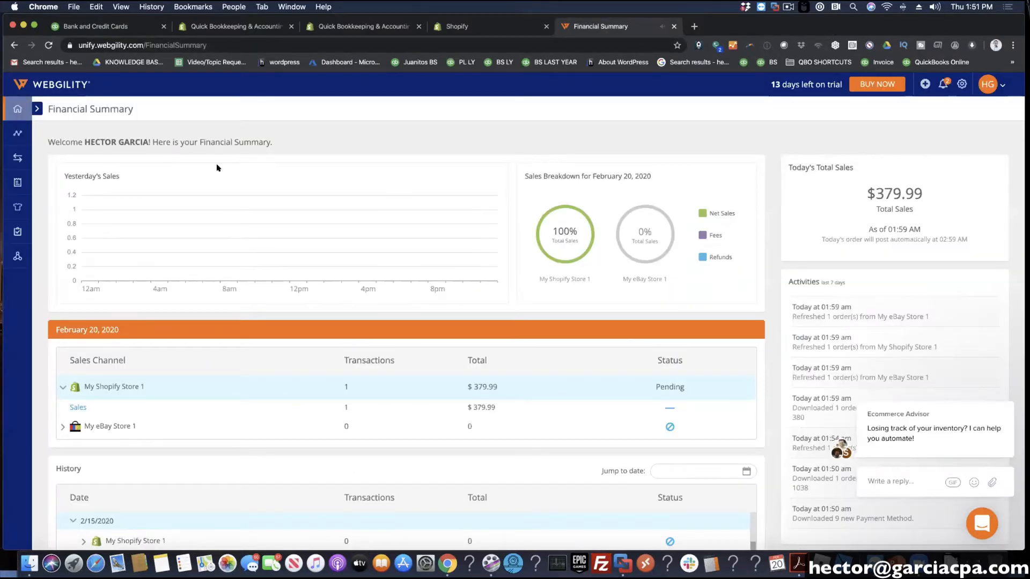
# - Open the sales orders in Webgility and examine the available store channels and the unposted eBay order
pyautogui.moveTo(17, 182)
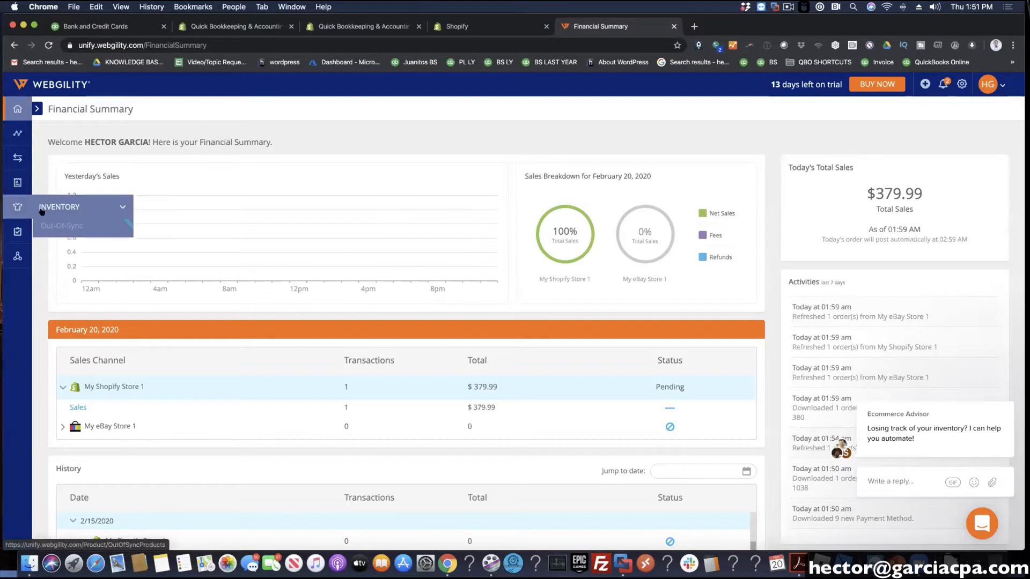
pyautogui.click(54, 199)
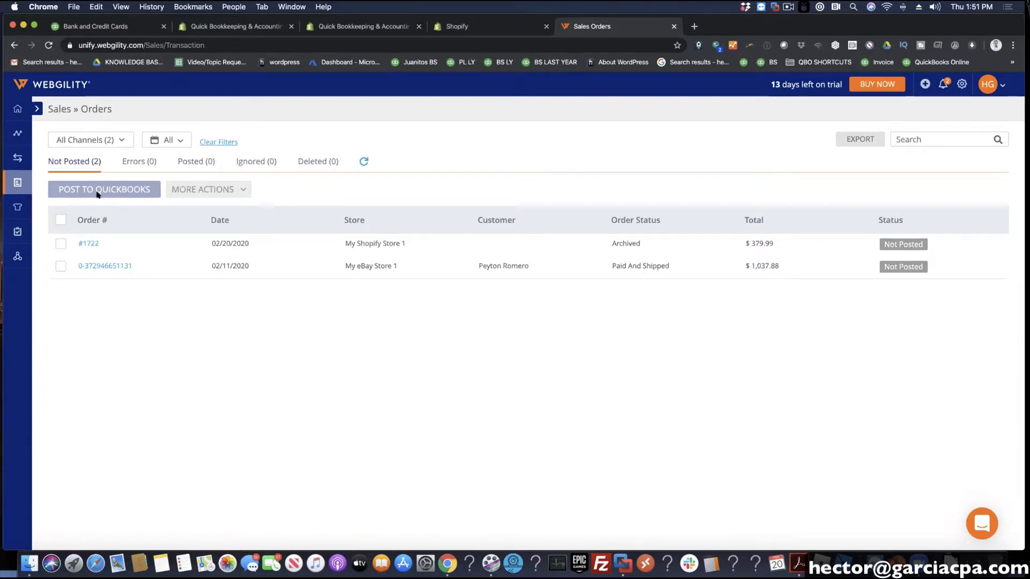
pyautogui.click(107, 139)
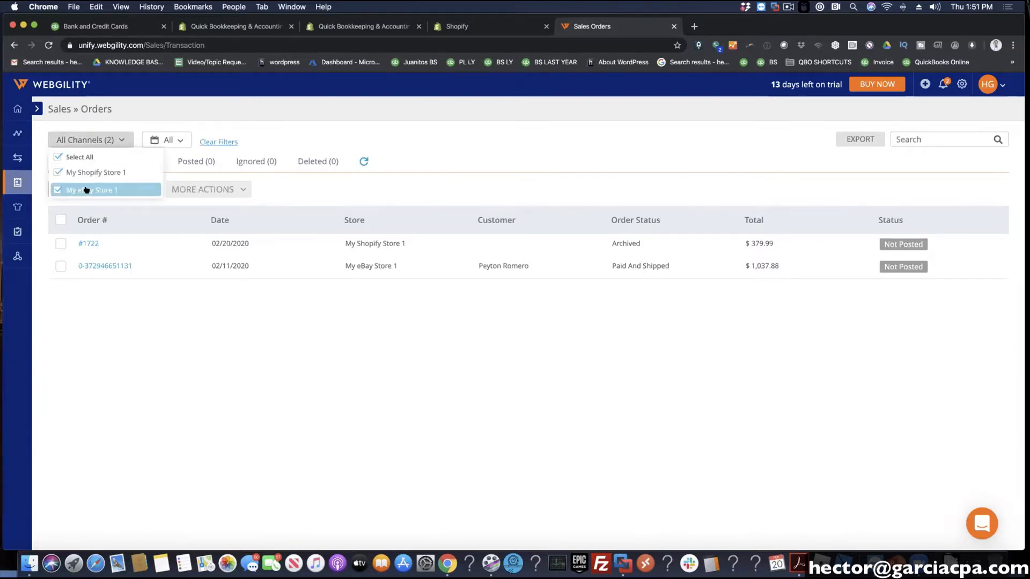
pyautogui.click(278, 368)
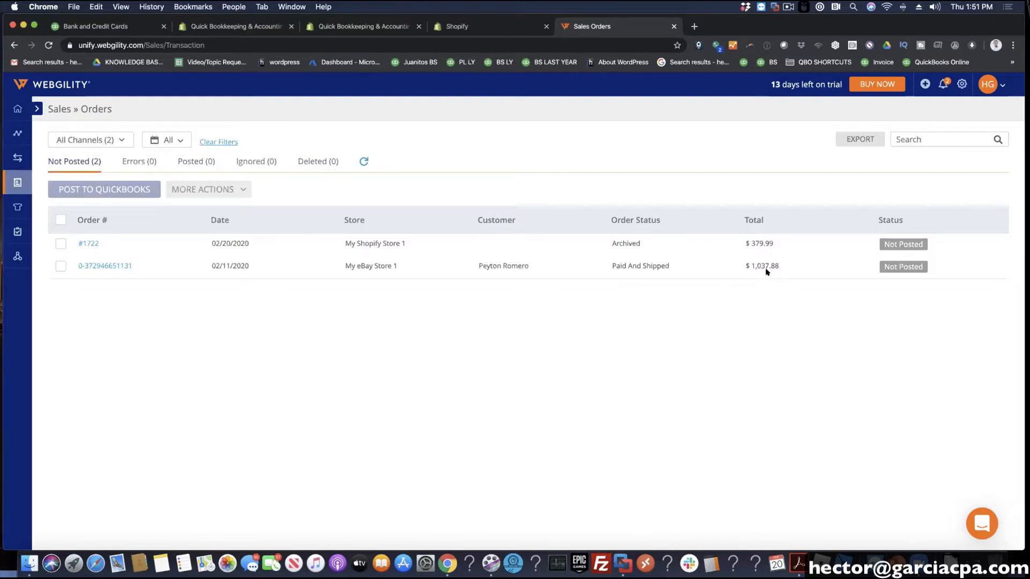
pyautogui.moveTo(203, 270); pyautogui.dragTo(805, 266)
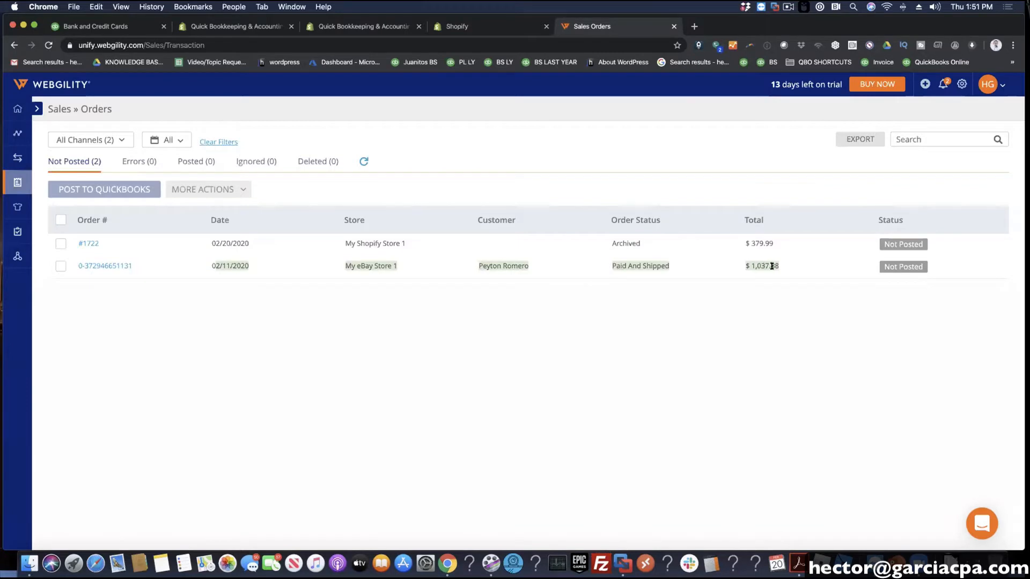
pyautogui.click(86, 140)
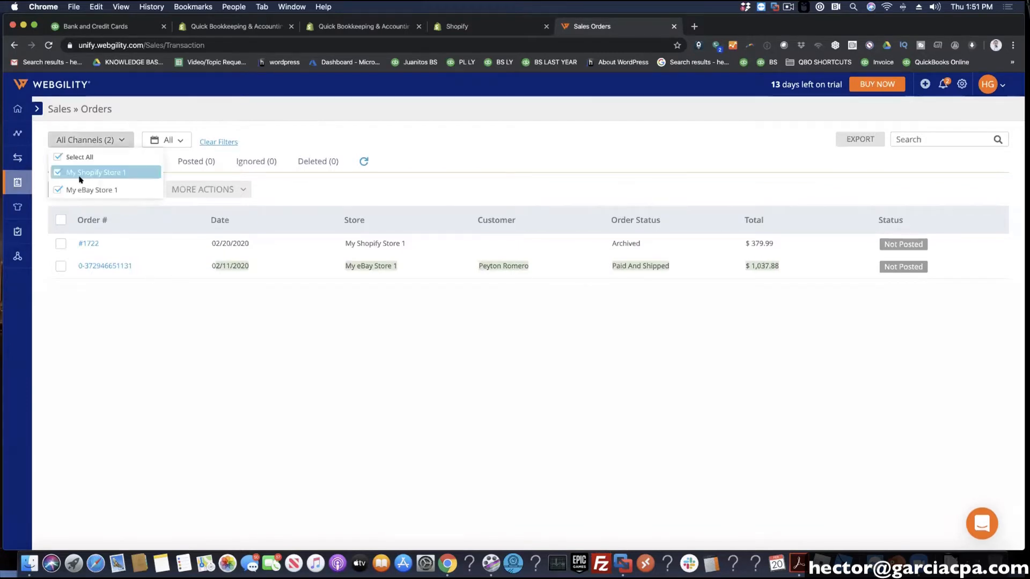
pyautogui.click(400, 322)
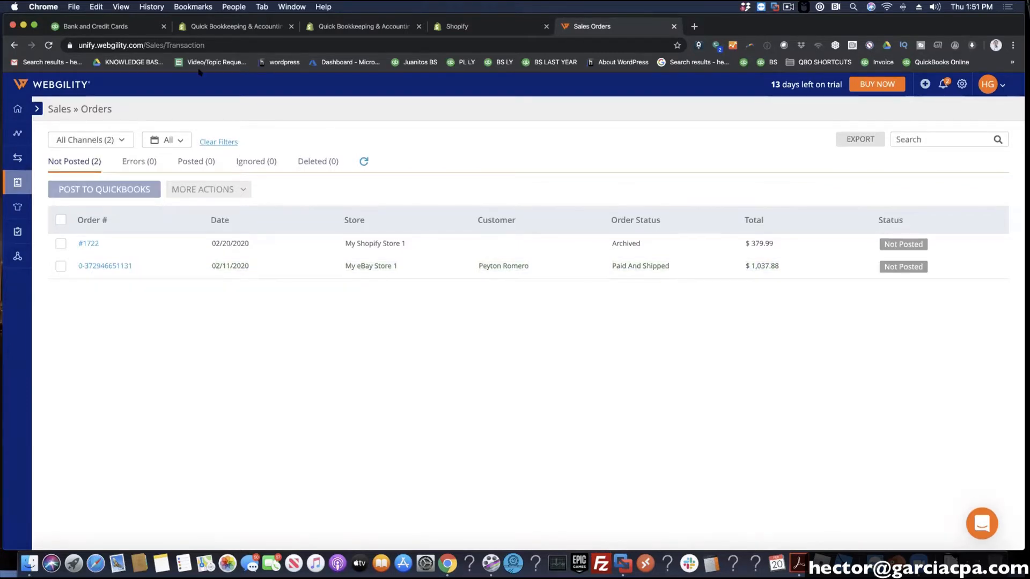
# - Switch to the Shopify admin and start a new order containing the 1-user QuickBooks Desktop Accountant 2020 (US VERSION)
pyautogui.click(369, 30)
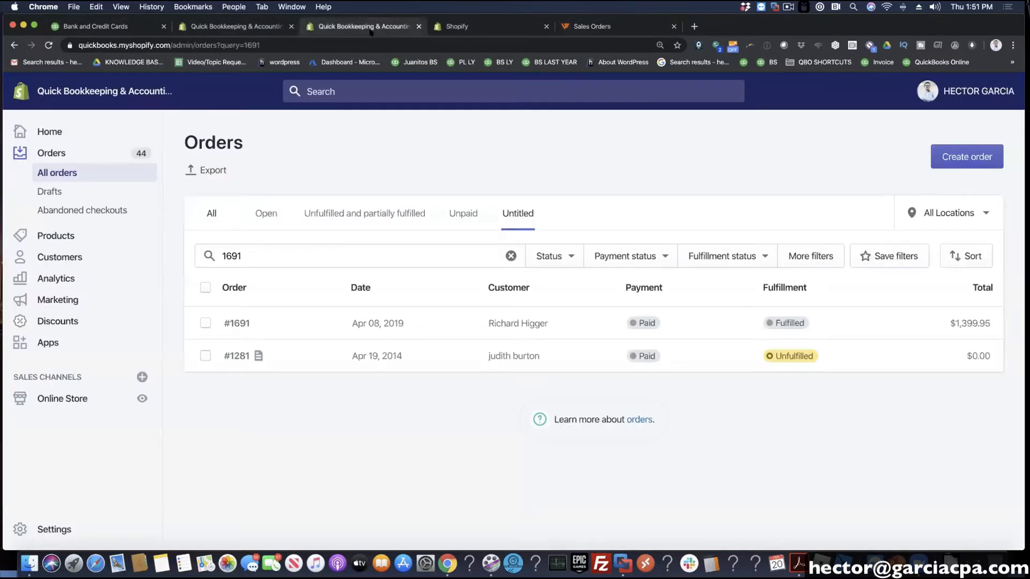
pyautogui.click(966, 155)
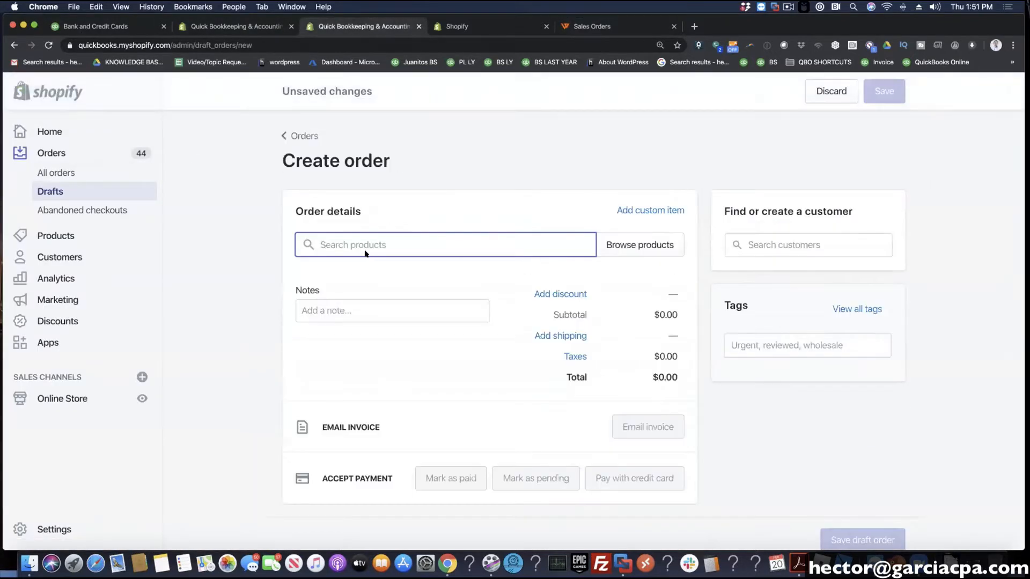
pyautogui.write('2020')
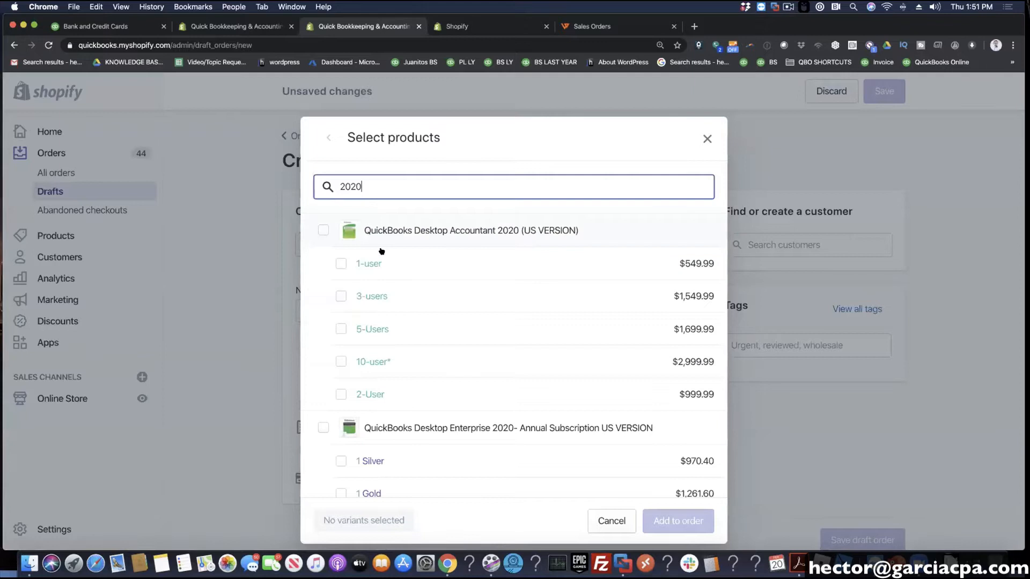
pyautogui.click(340, 263)
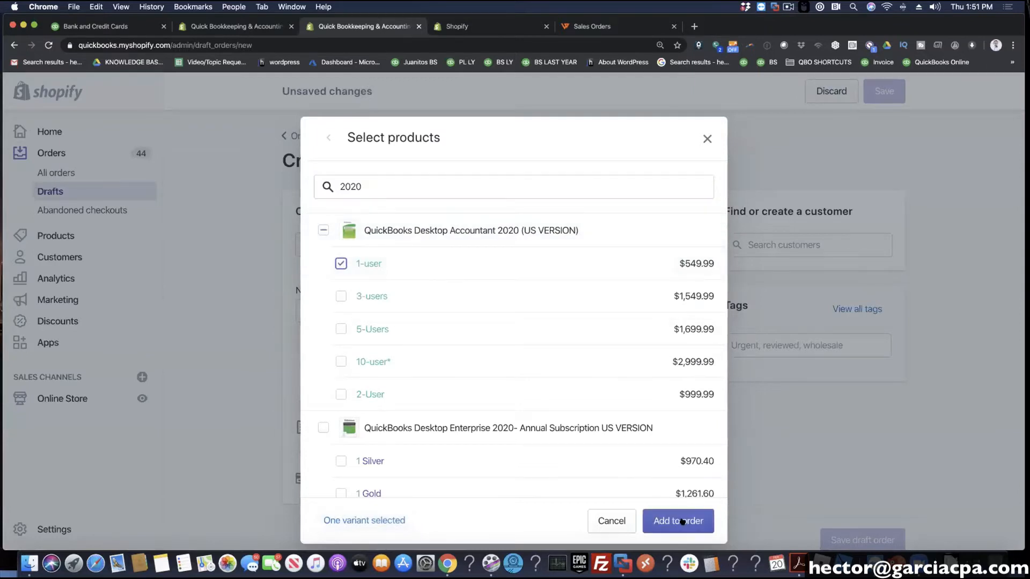
pyautogui.click(682, 522)
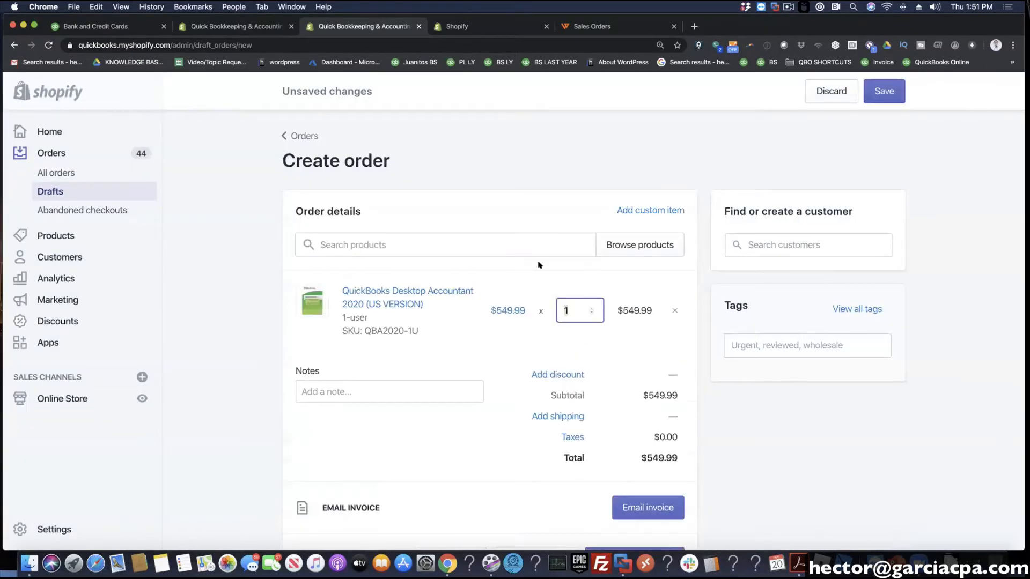
pyautogui.click(782, 244)
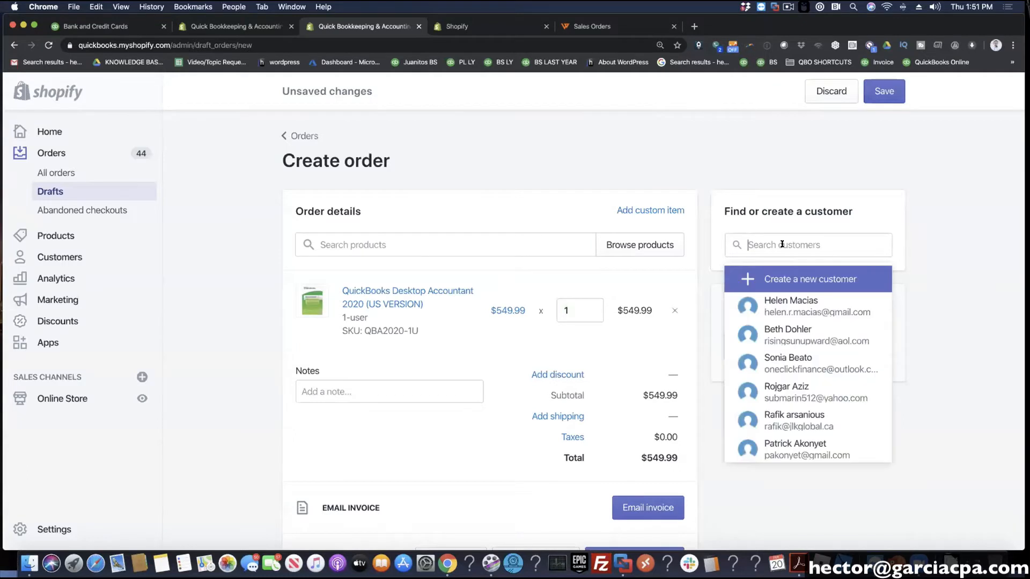
pyautogui.click(799, 309)
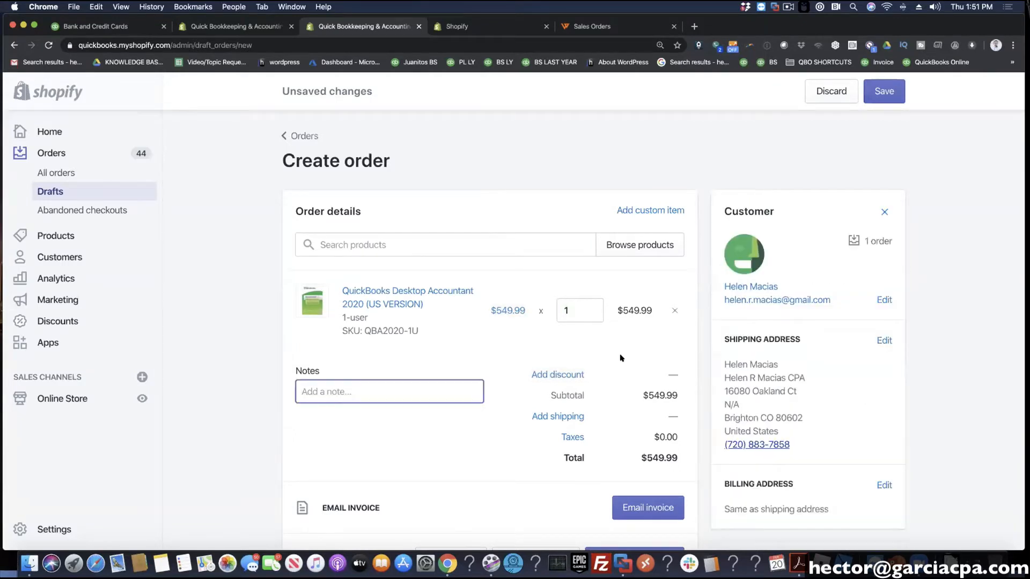
pyautogui.click(839, 230)
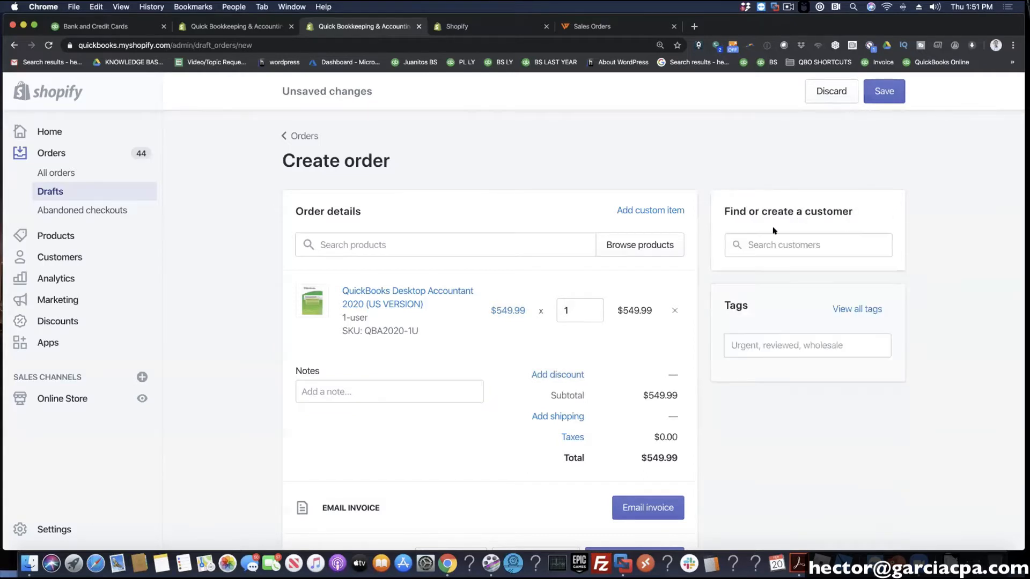
# - Search the existing customers by first name and assign the matching customer to the order
pyautogui.click(780, 240)
pyautogui.write('hector')
pyautogui.click(810, 312)
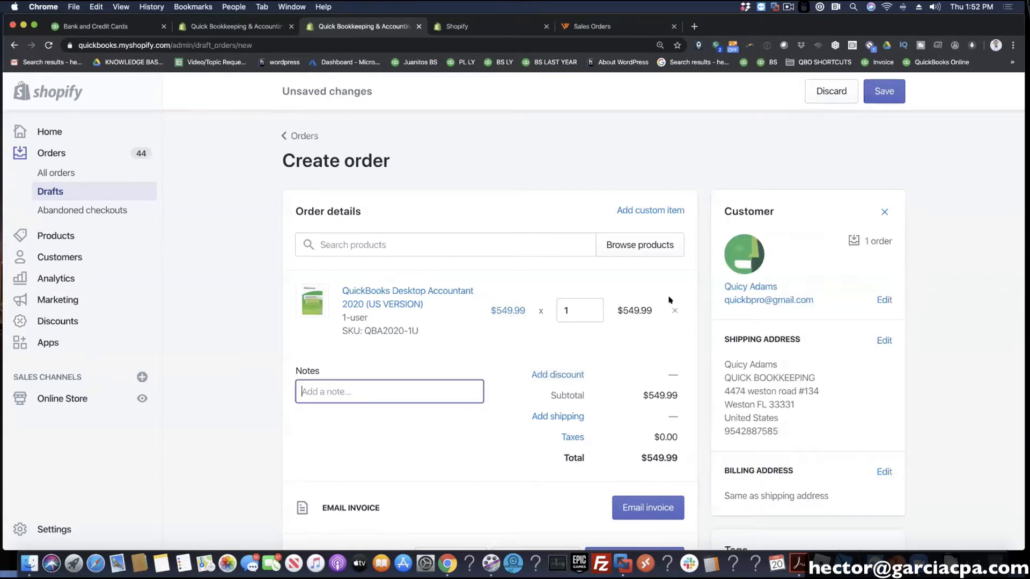
# - Mark the draft order as paid with payment type Will Call in to Make Payment and create the order
pyautogui.scroll(-3, 376, 372)
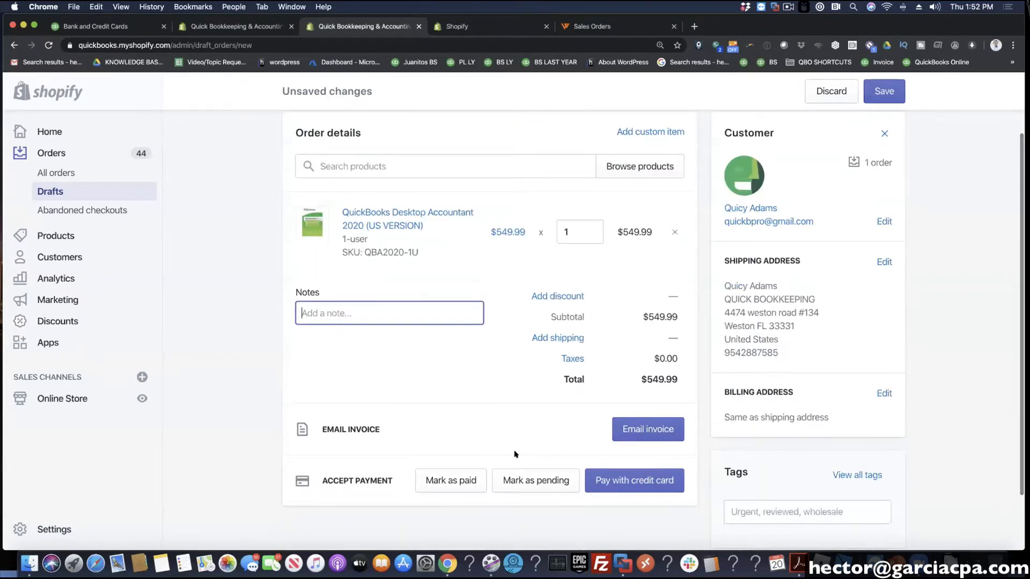
pyautogui.click(479, 484)
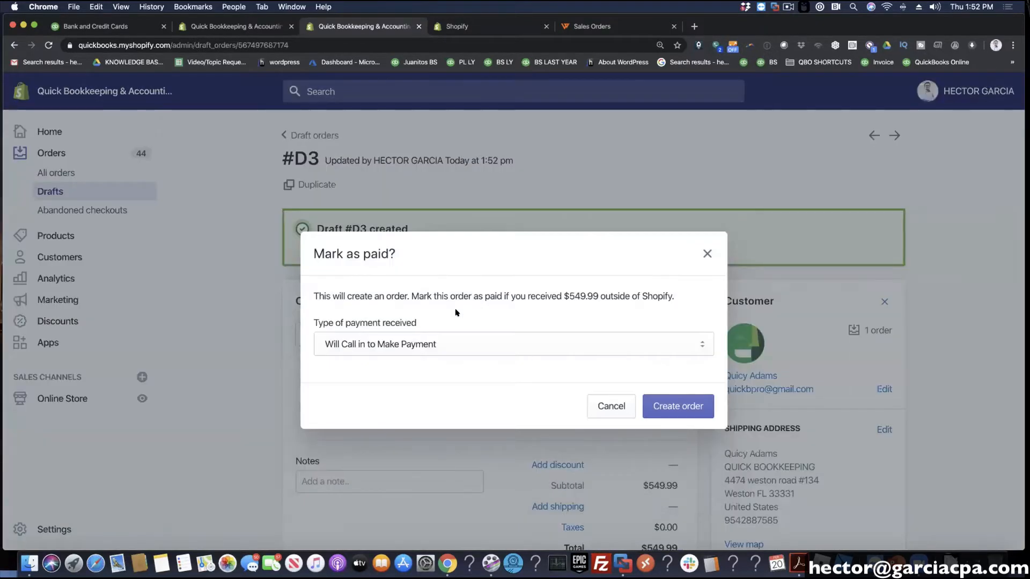
pyautogui.click(692, 404)
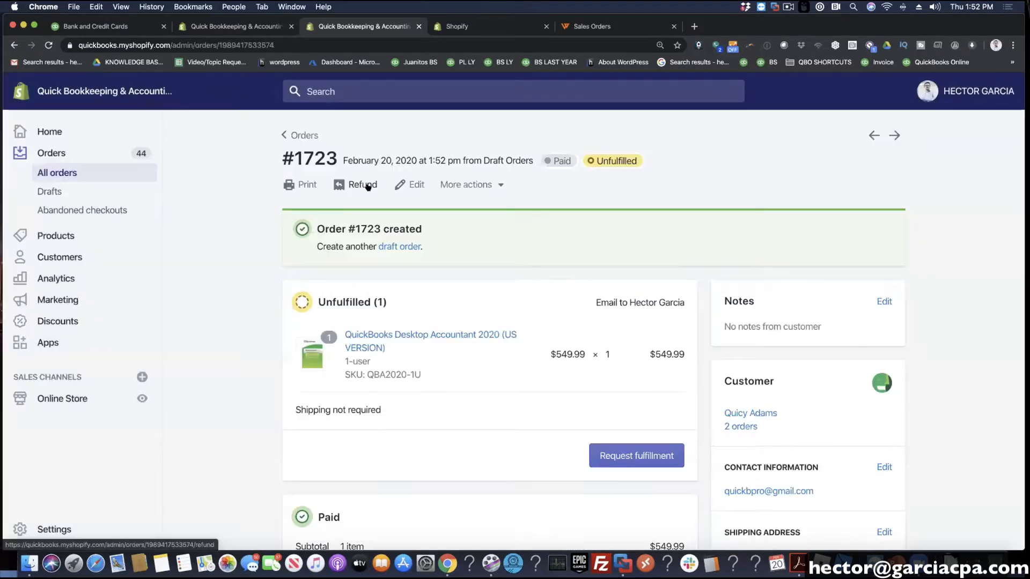
# - Check the new order in Shopify's full order list, and switch to Webgility to refresh its unposted sales orders
pyautogui.click(57, 170)
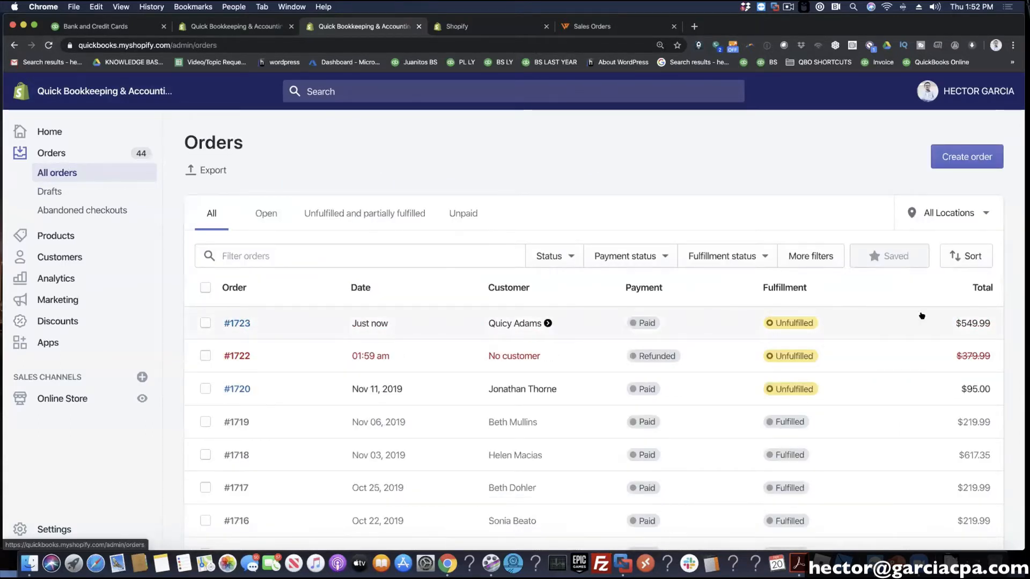
pyautogui.click(588, 26)
pyautogui.click(363, 161)
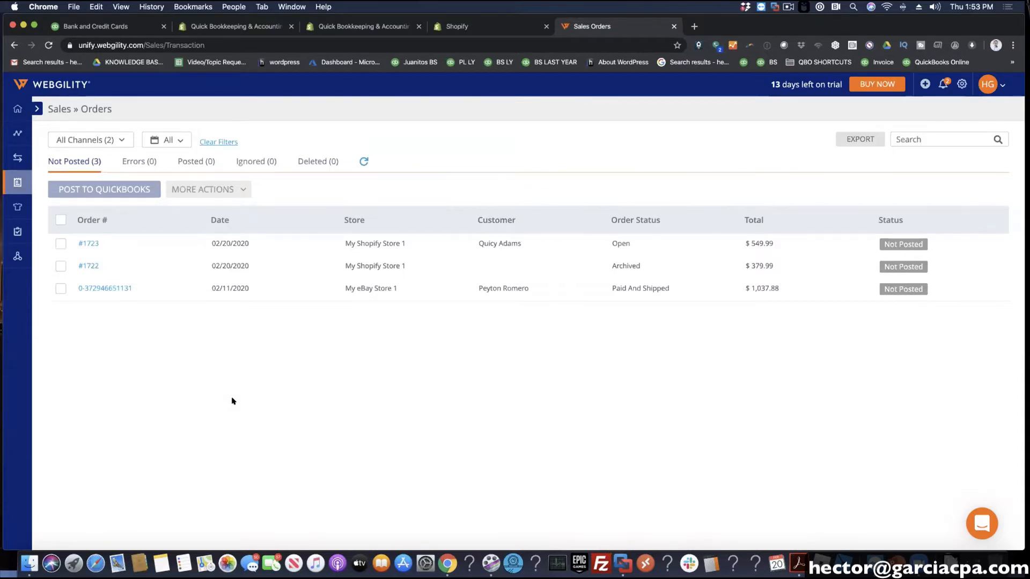
# - Select all unposted Shopify and eBay orders and post them to QuickBooks
pyautogui.click(60, 219)
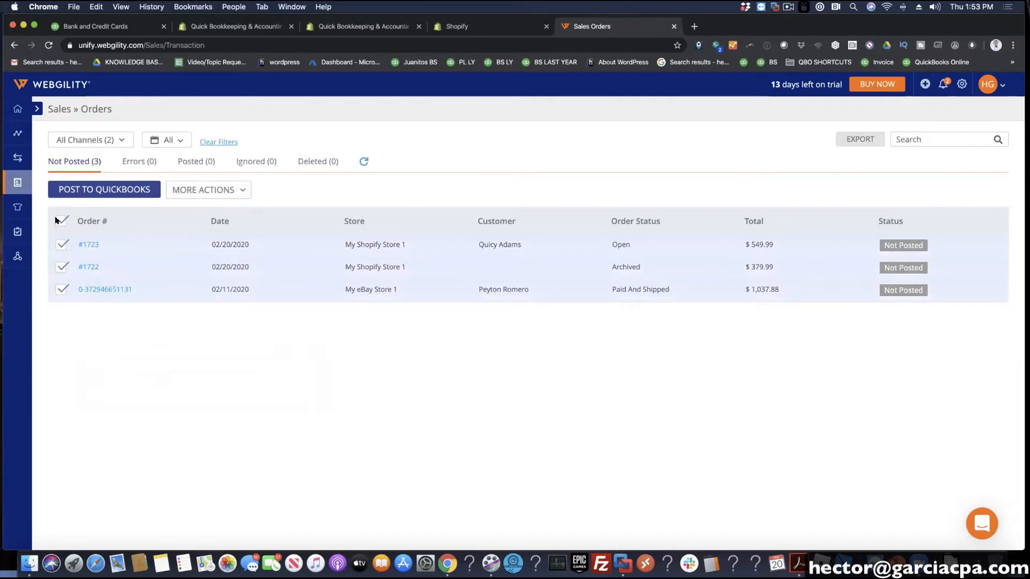
pyautogui.click(238, 192)
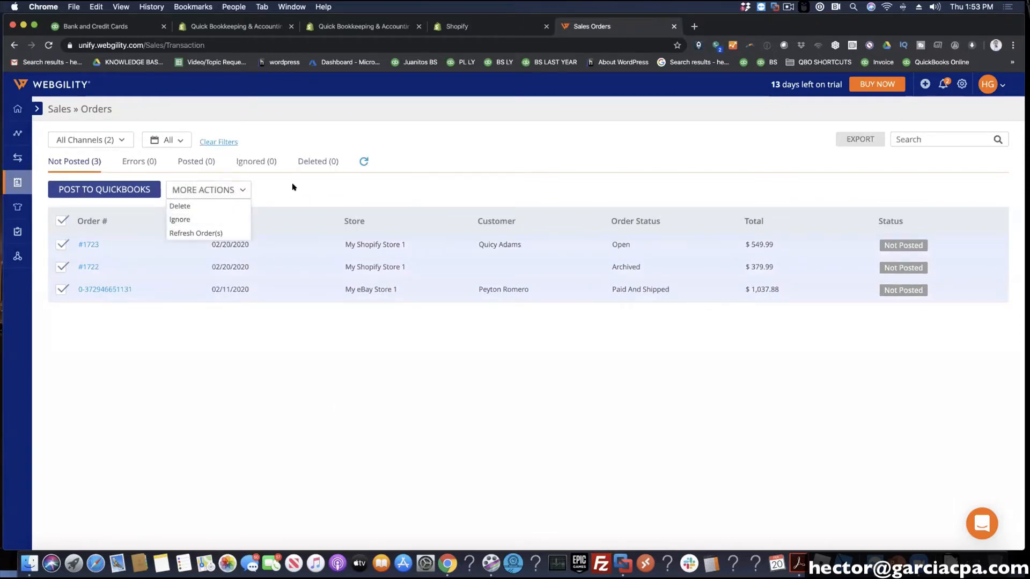
pyautogui.click(108, 188)
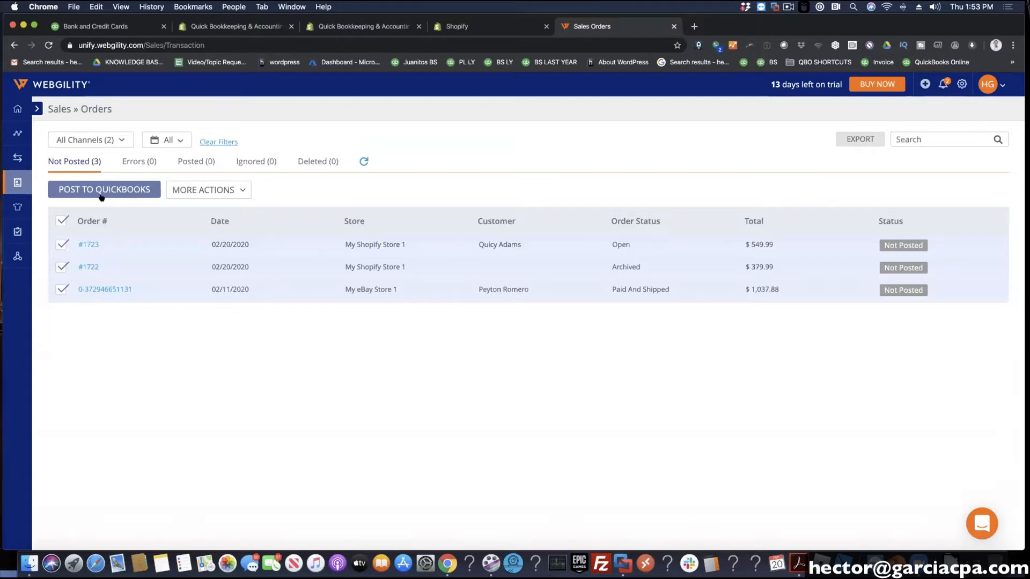
pyautogui.click(105, 187)
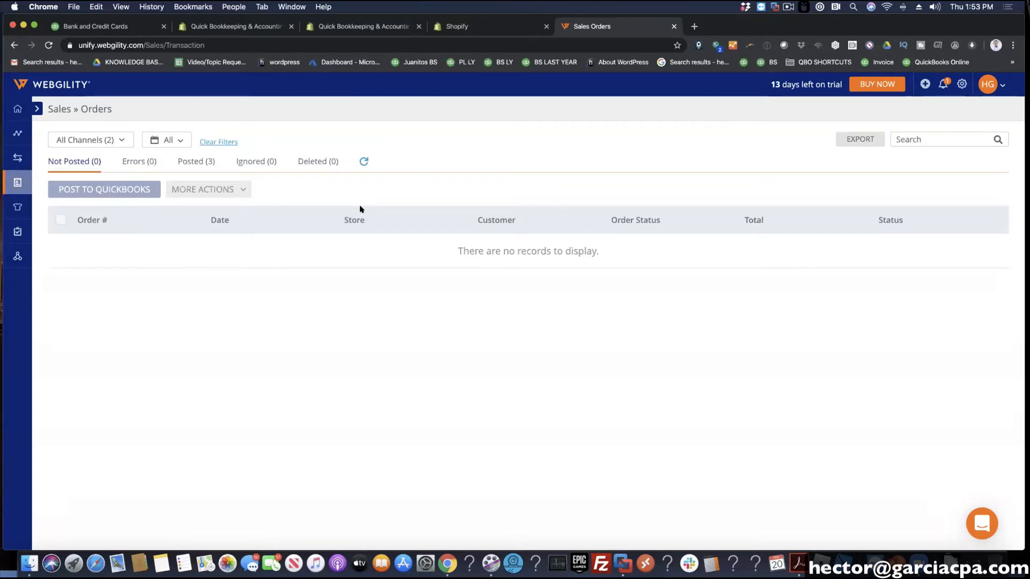
# - Switch to QuickBooks Online, open the $950.00 sales receipt from the recent transactions, and examine its statement message and payment reference number
pyautogui.click(98, 24)
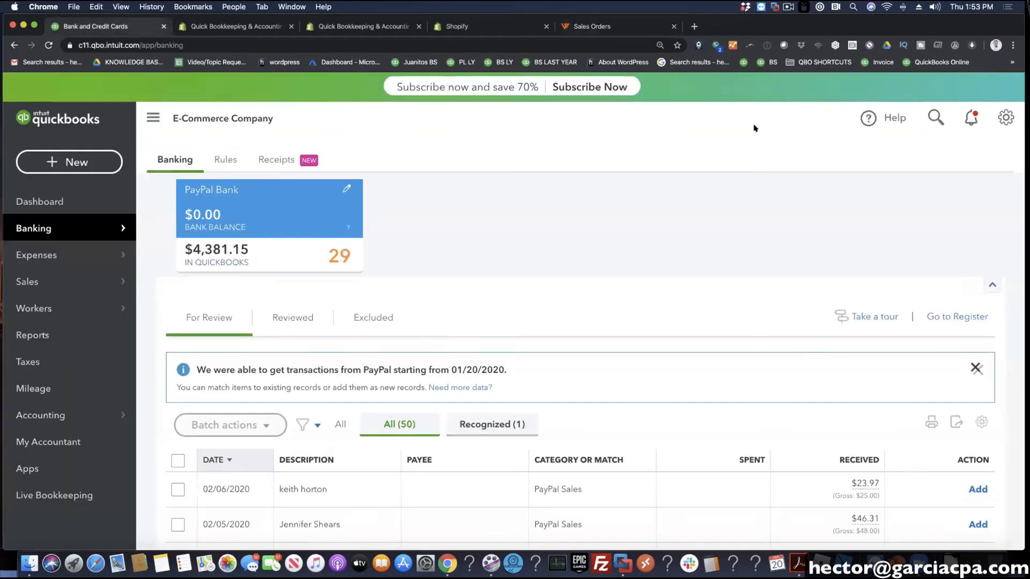
pyautogui.click(936, 117)
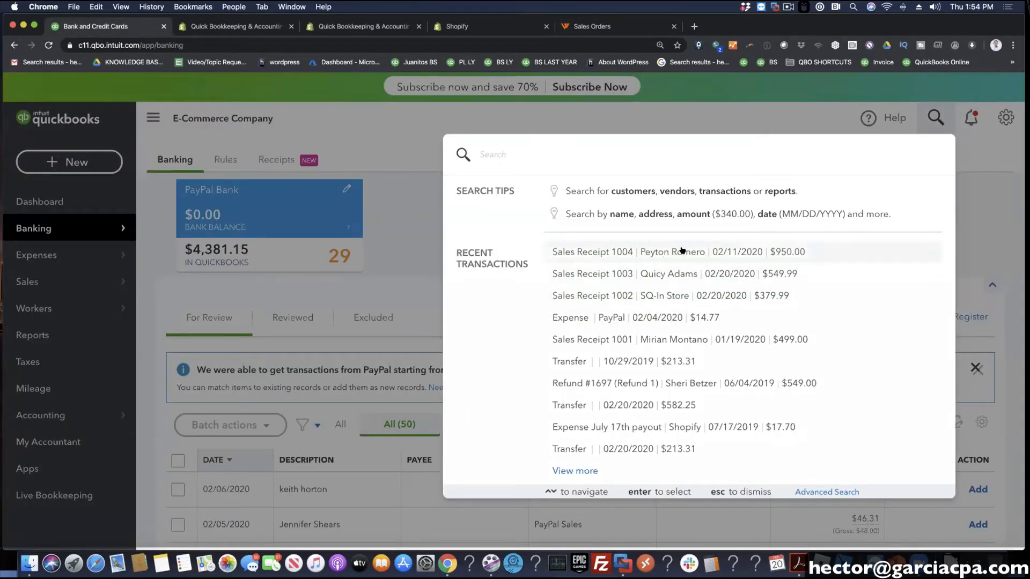
pyautogui.click(681, 251)
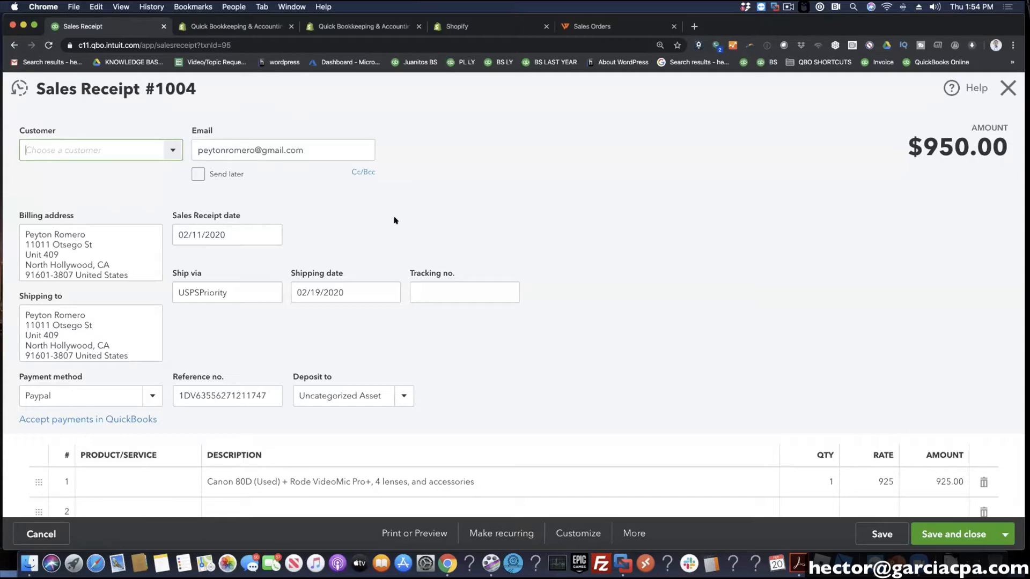
pyautogui.scroll(-6, 439, 215)
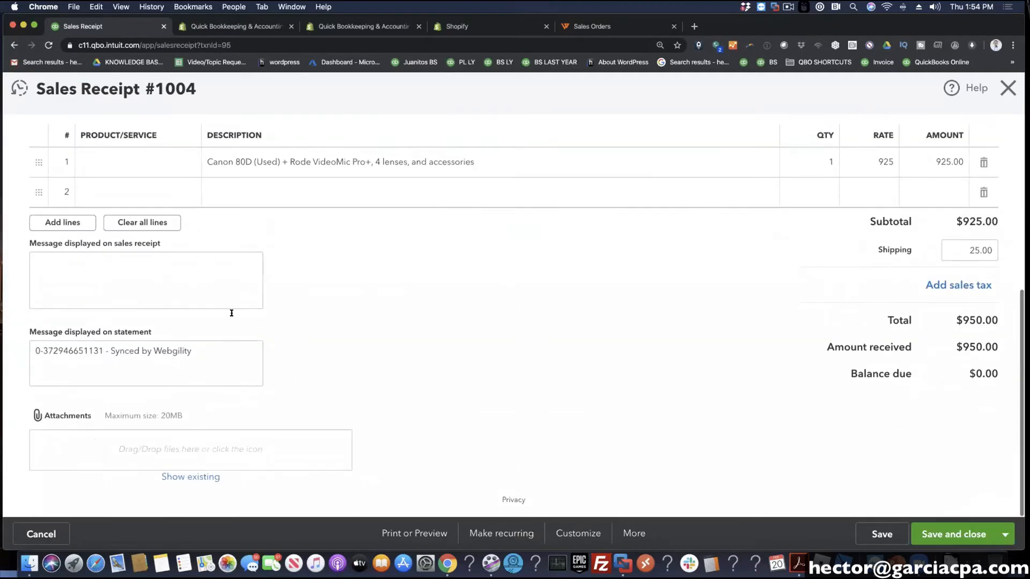
pyautogui.scroll(1, 192, 341)
pyautogui.scroll(3, 192, 341)
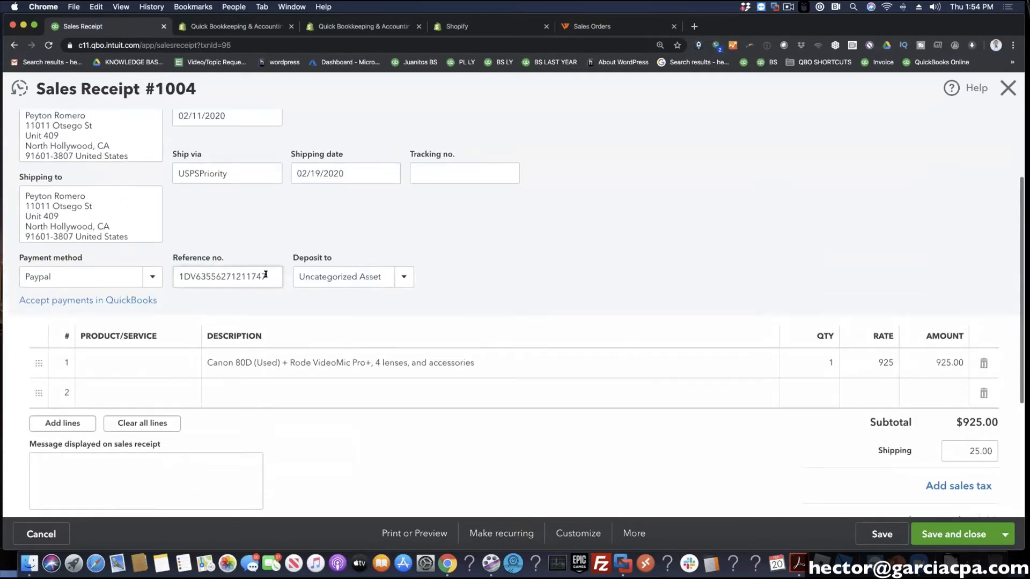
pyautogui.doubleClick(271, 273)
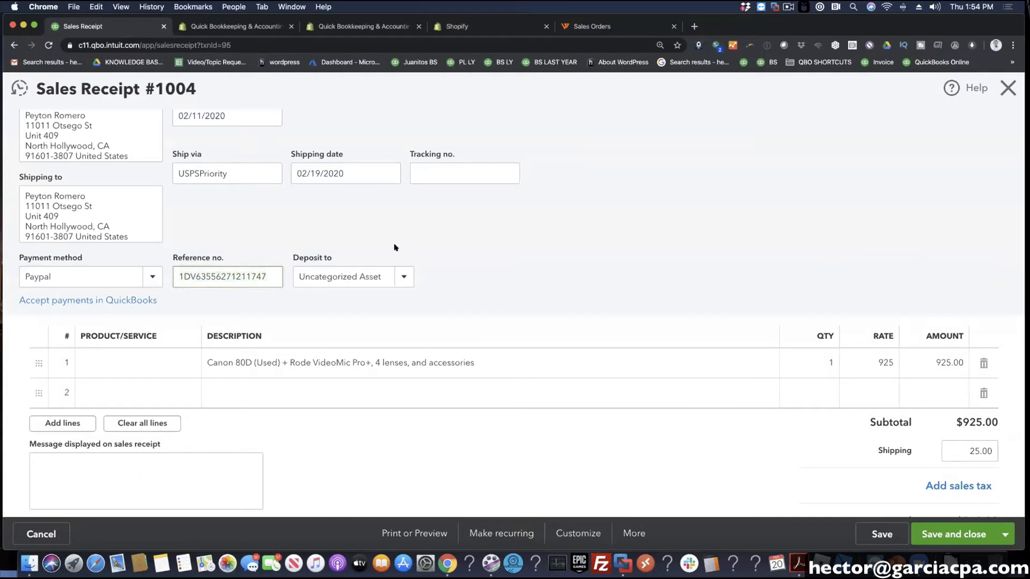
# - Look through the deposit account choices on the $950.00 sales receipt without changing the account
pyautogui.click(403, 275)
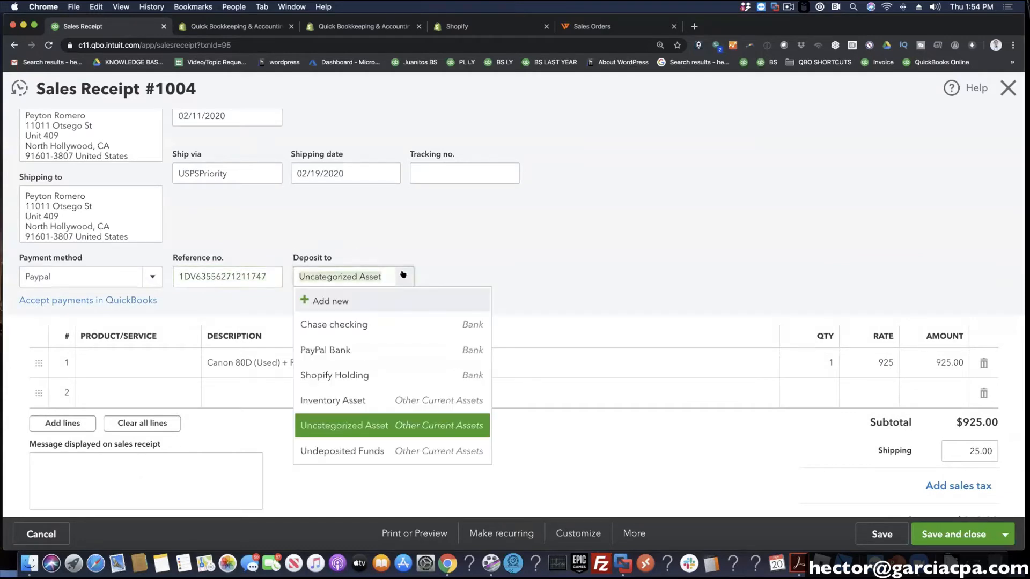
pyautogui.click(509, 272)
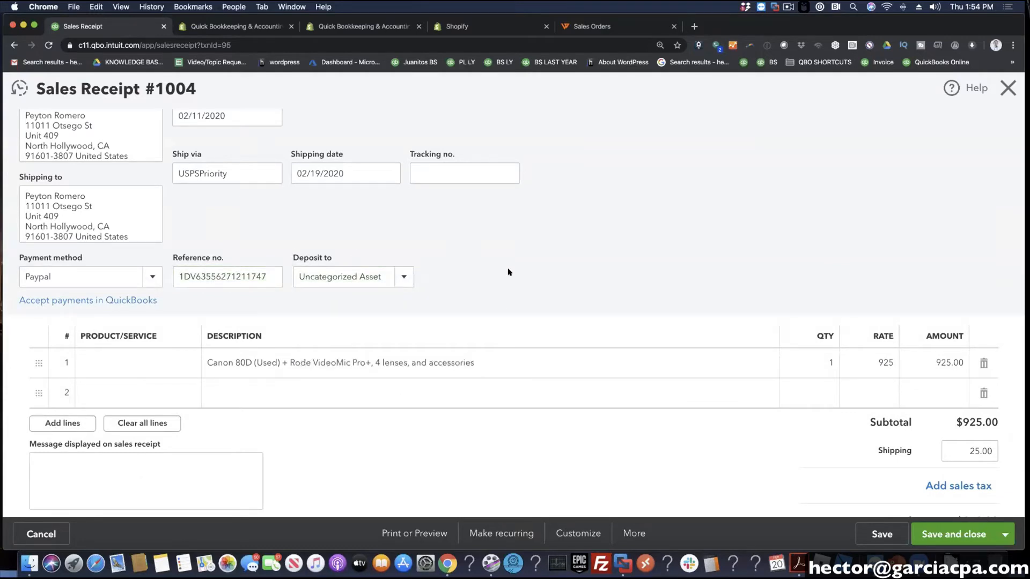
pyautogui.click(404, 277)
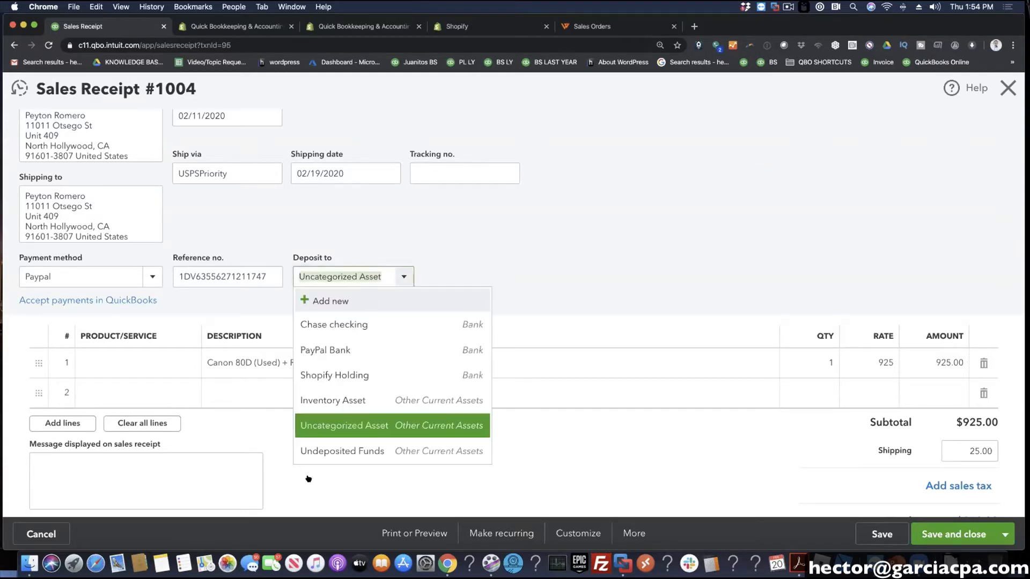
pyautogui.click(506, 235)
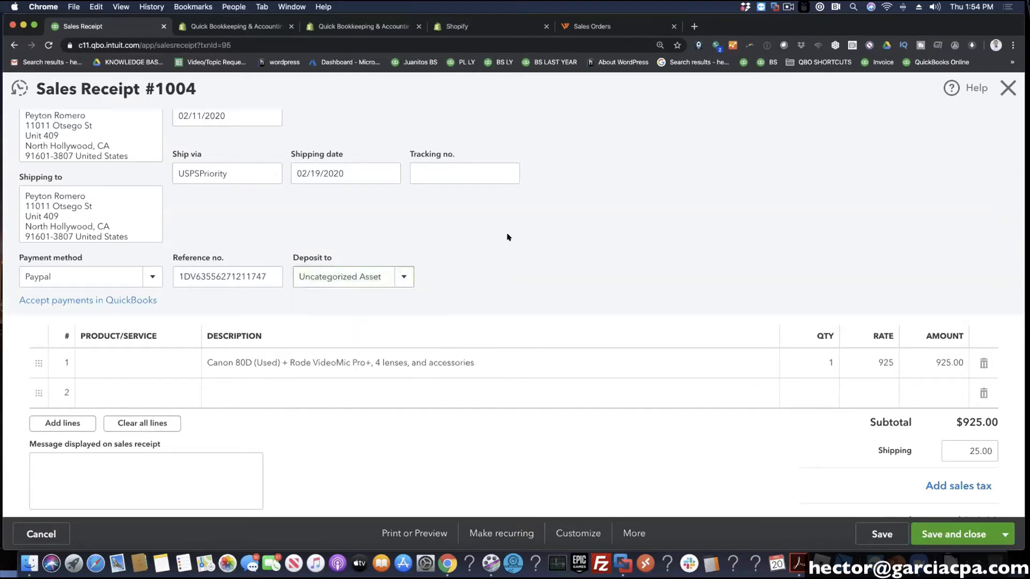
# - Examine the description, amount and product/service field of the Canon 80D line on the receipt
pyautogui.click(257, 361)
pyautogui.moveTo(217, 360); pyautogui.dragTo(610, 367)
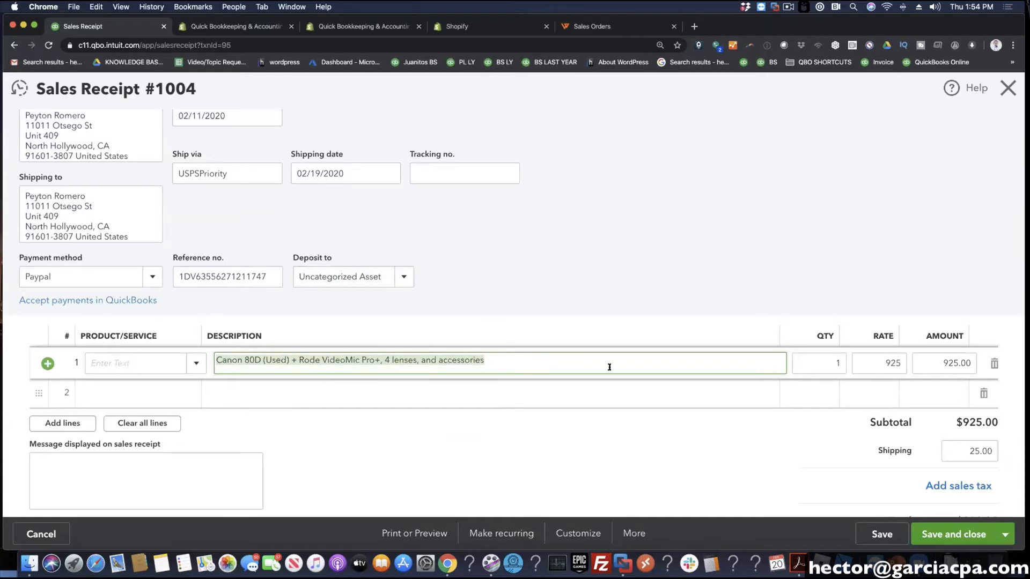
pyautogui.click(278, 358)
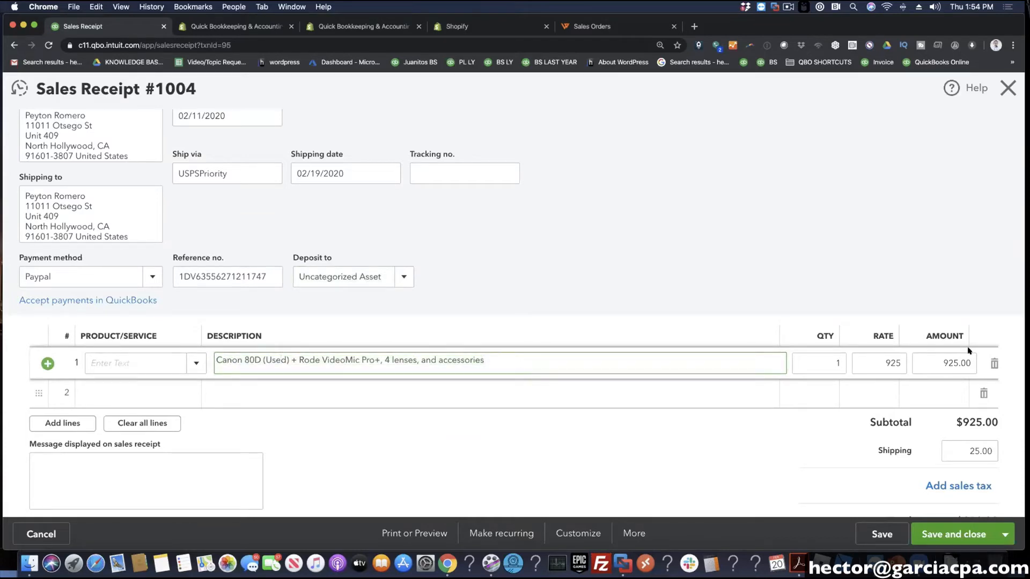
pyautogui.click(945, 358)
pyautogui.click(117, 357)
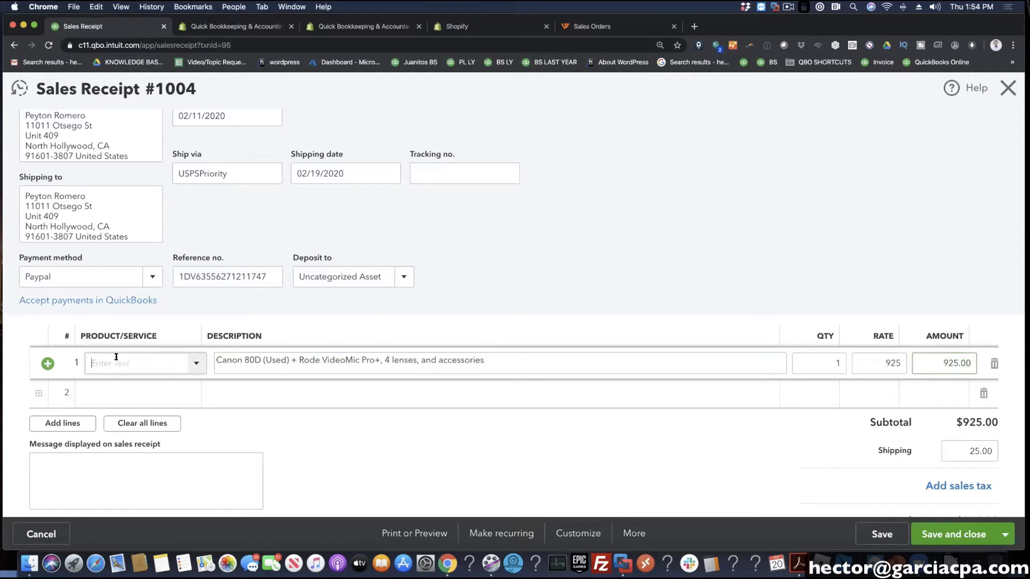
# - Review the receipt's payment method choices, keeping Paypal, and compare them with the available deposit accounts
pyautogui.scroll(2, 660, 273)
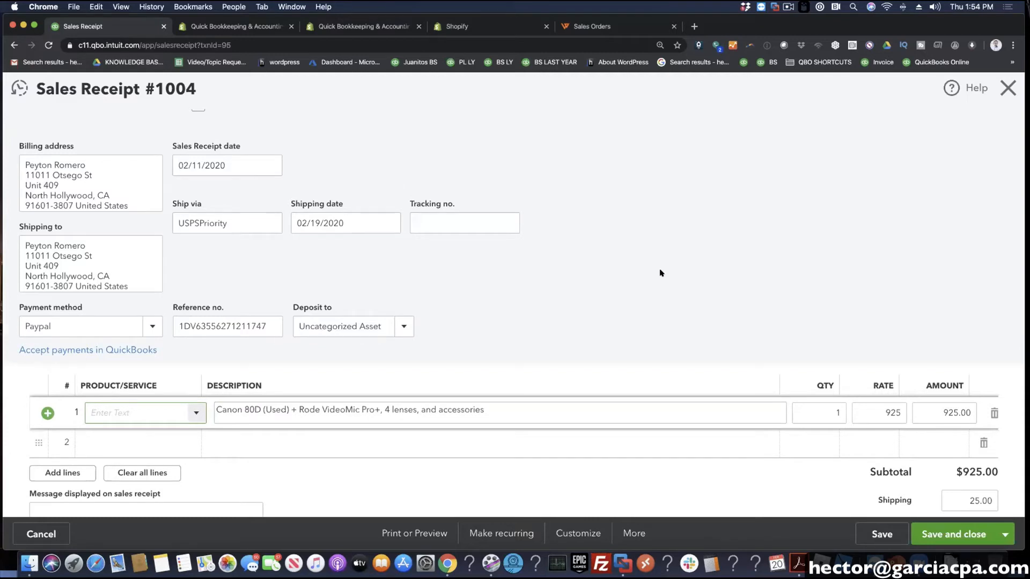
pyautogui.click(152, 326)
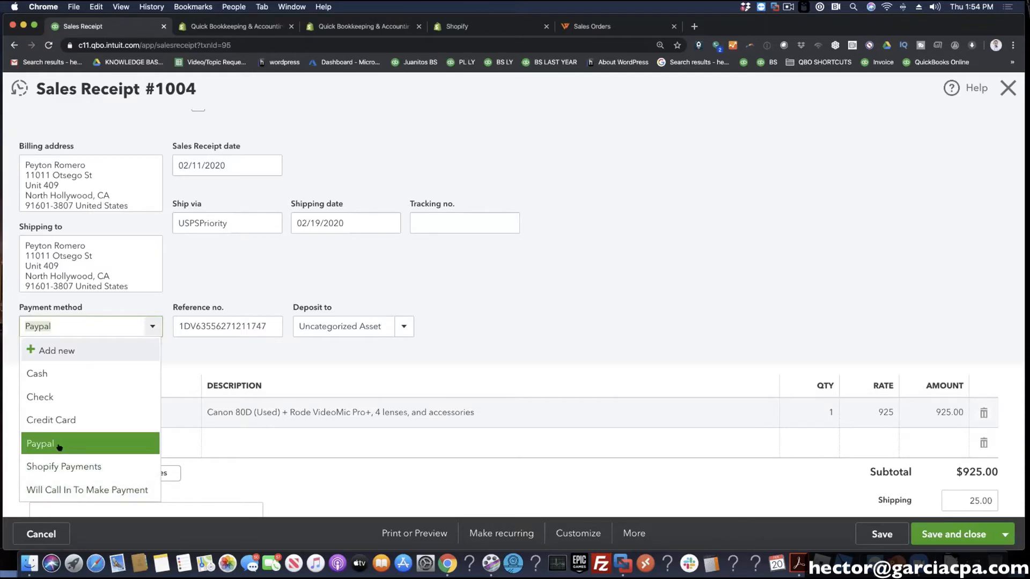
pyautogui.click(40, 444)
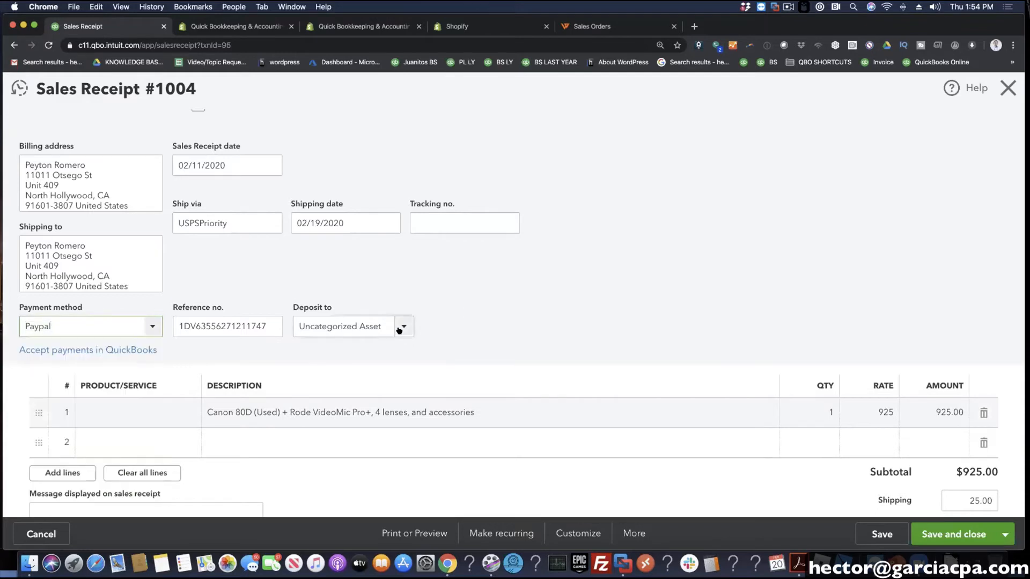
pyautogui.click(401, 327)
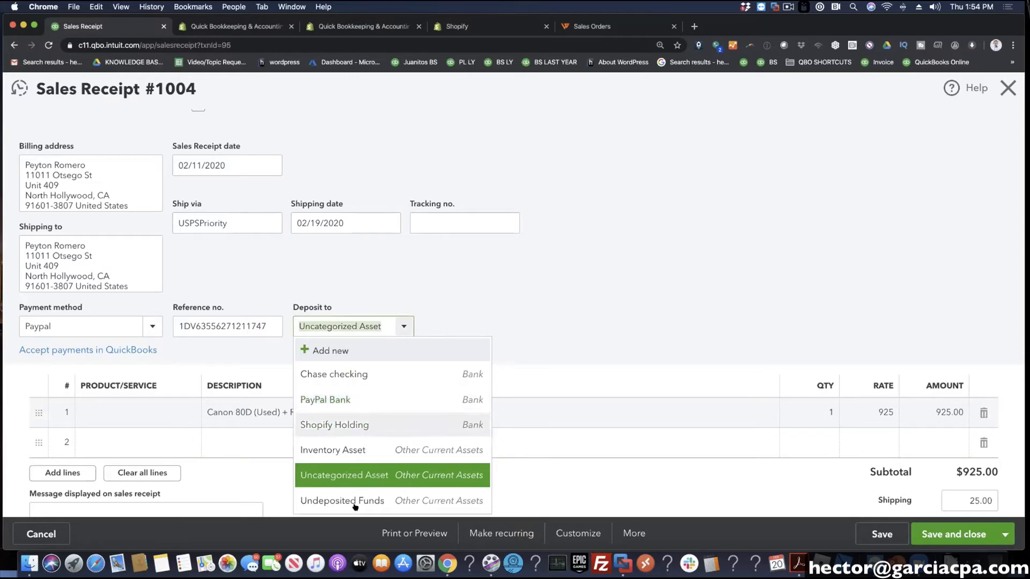
pyautogui.click(644, 264)
# - Check the remaining details and totals of the $950.00 sales receipt, and save and close it
pyautogui.scroll(-5, 644, 264)
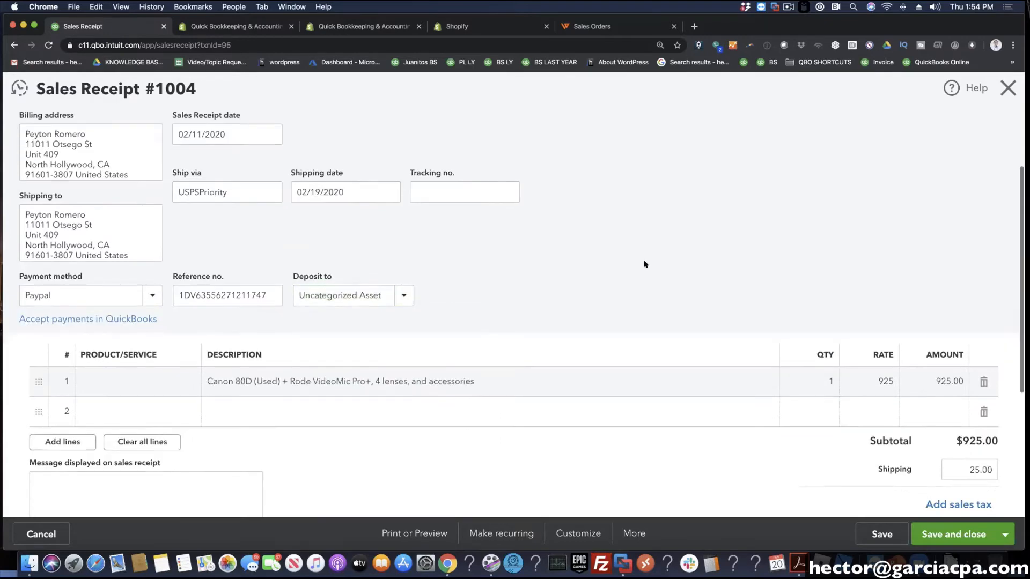
pyautogui.scroll(1, 647, 262)
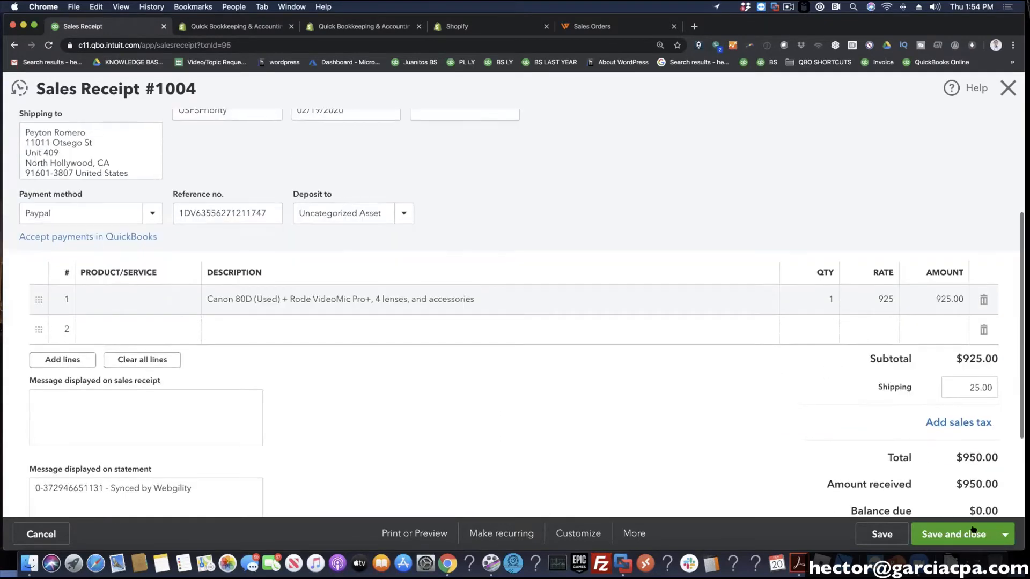
pyautogui.hotkey('ctrl', 'alt', 'd')
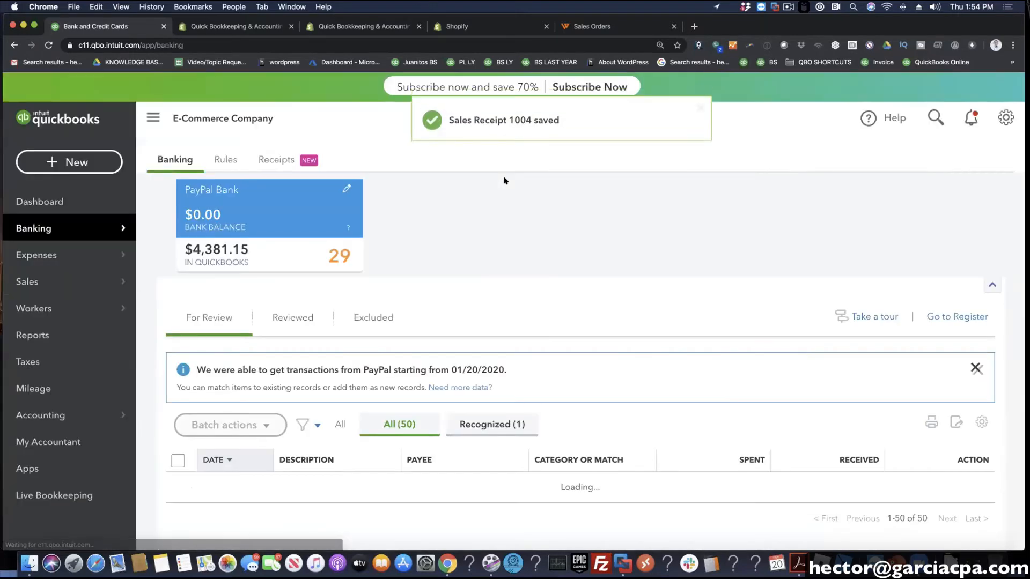
# - Open the $549.99 sales receipt dated 02/20/2020 from the recent transactions and examine its line item
pyautogui.click(936, 116)
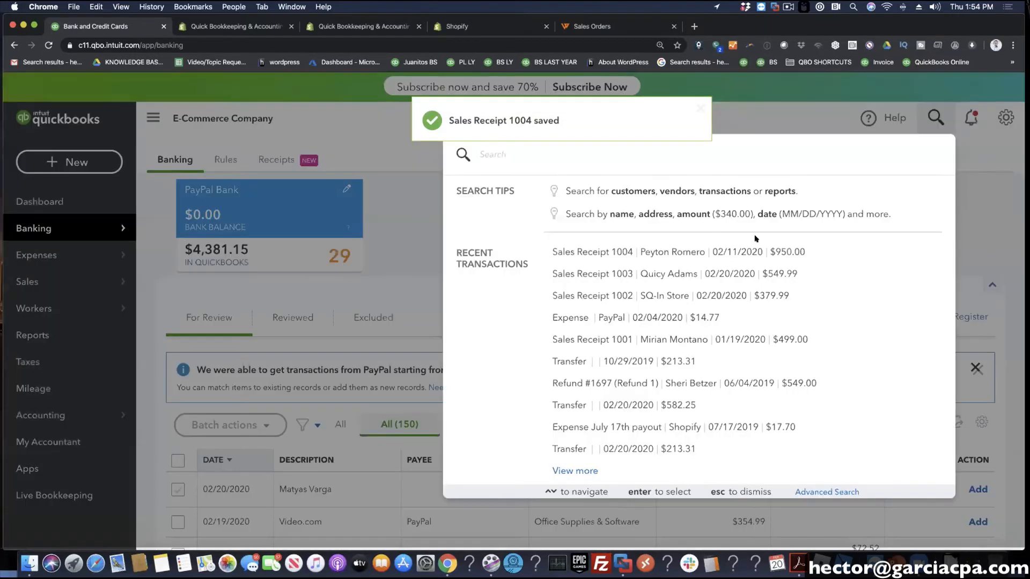
pyautogui.click(663, 273)
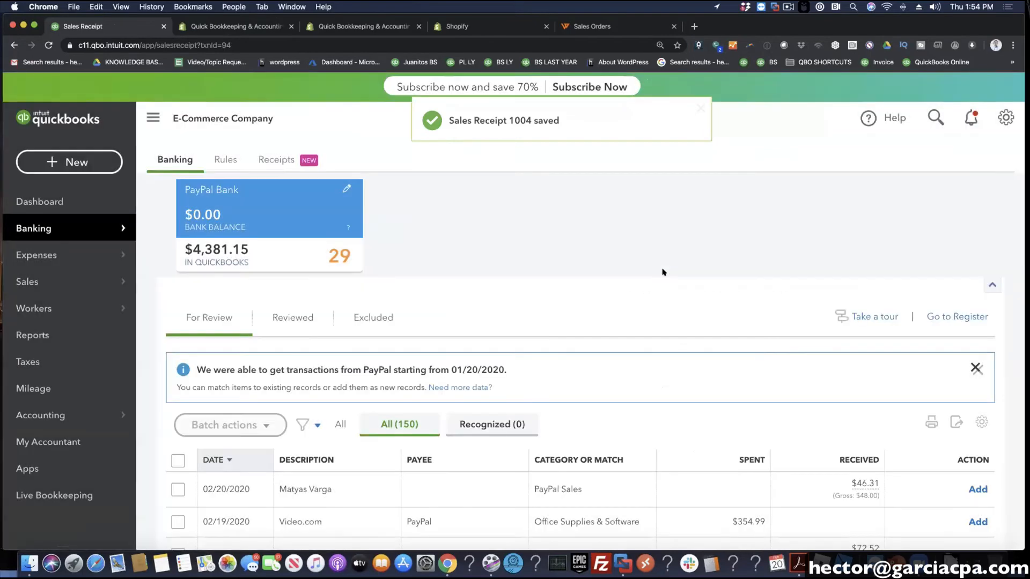
pyautogui.scroll(-1, 644, 296)
pyautogui.scroll(-1, 644, 296)
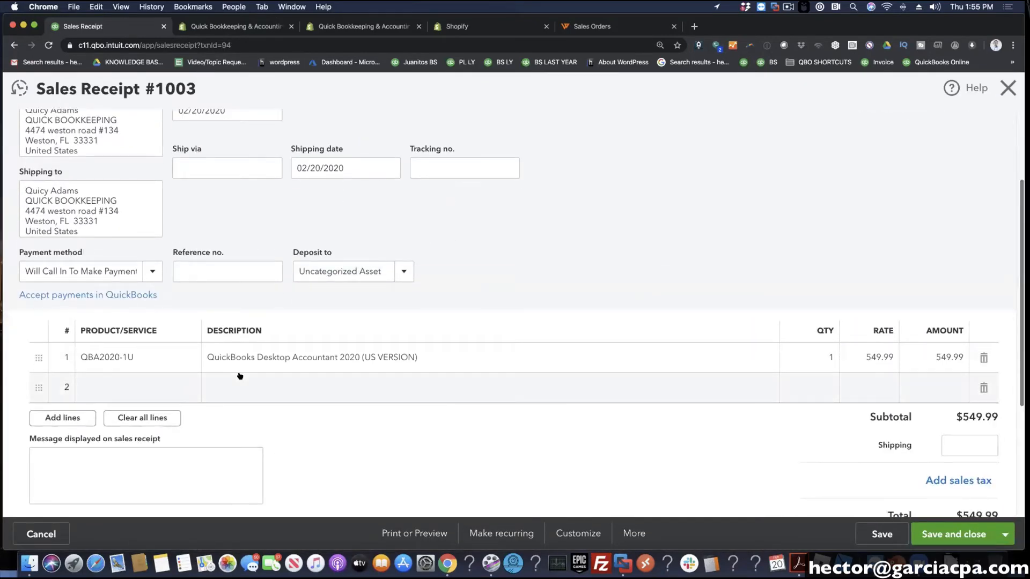
# - Inspect the QBA2020-1U product on the receipt's first line and look through the other available product codes
pyautogui.scroll(2, 161, 423)
pyautogui.click(78, 435)
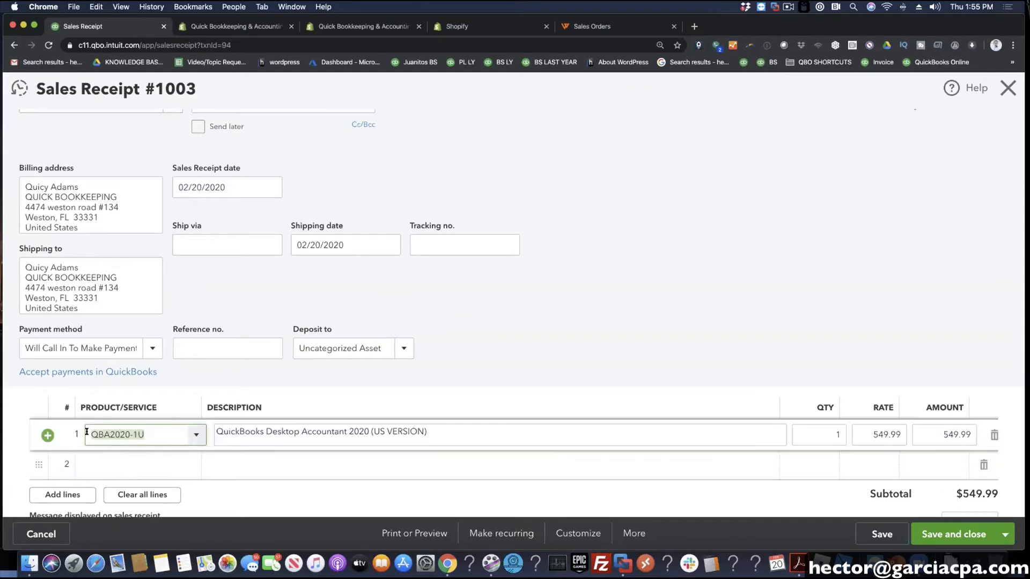
pyautogui.moveTo(88, 433); pyautogui.dragTo(166, 433)
pyautogui.click(198, 436)
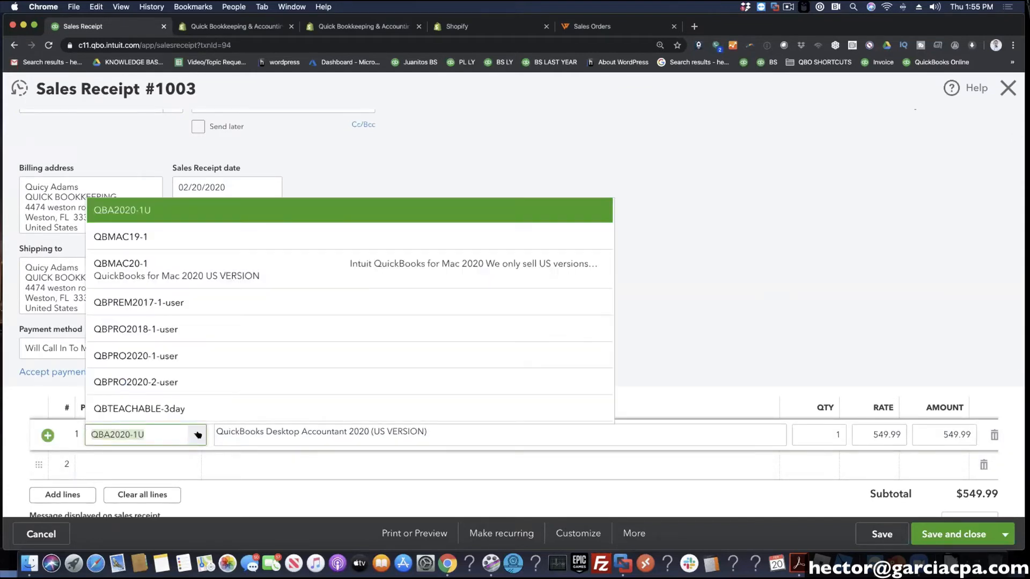
pyautogui.click(198, 435)
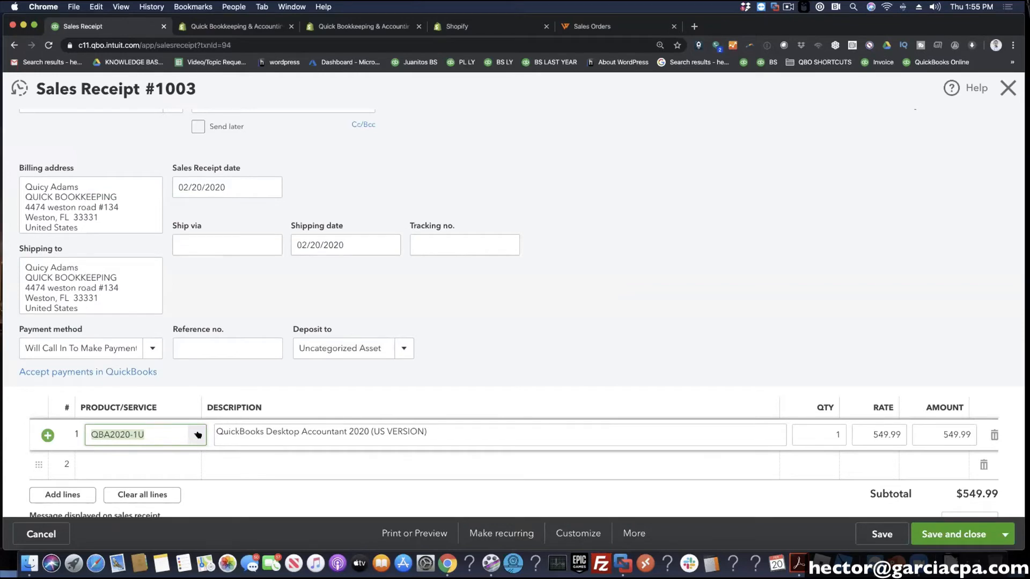
pyautogui.click(592, 349)
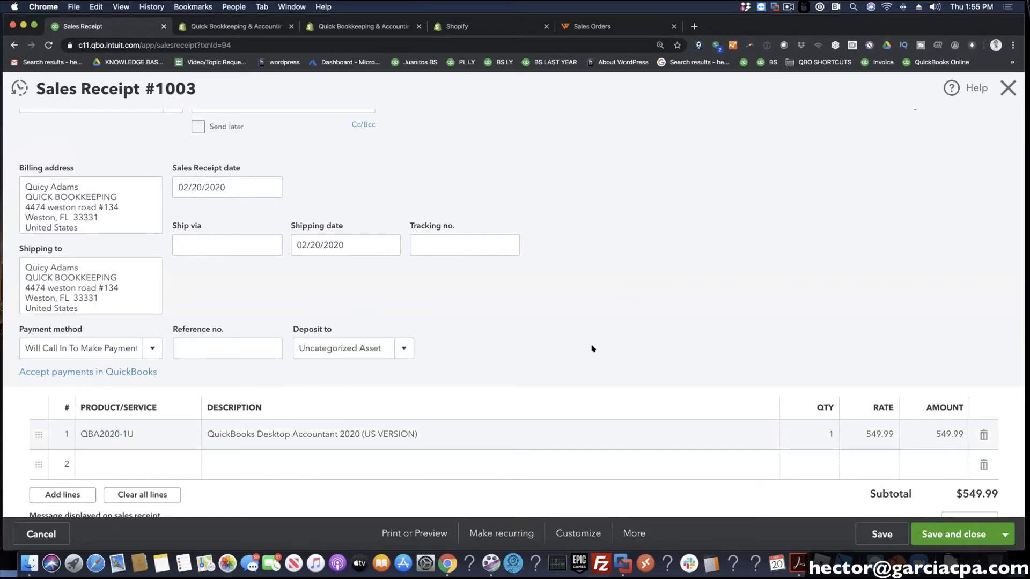
# - Review the $549.99 receipt's payment method choices and available deposit accounts, keeping Will Call In To Make Payment and Uncategorized Asset, and close the receipt
pyautogui.scroll(-1, 606, 394)
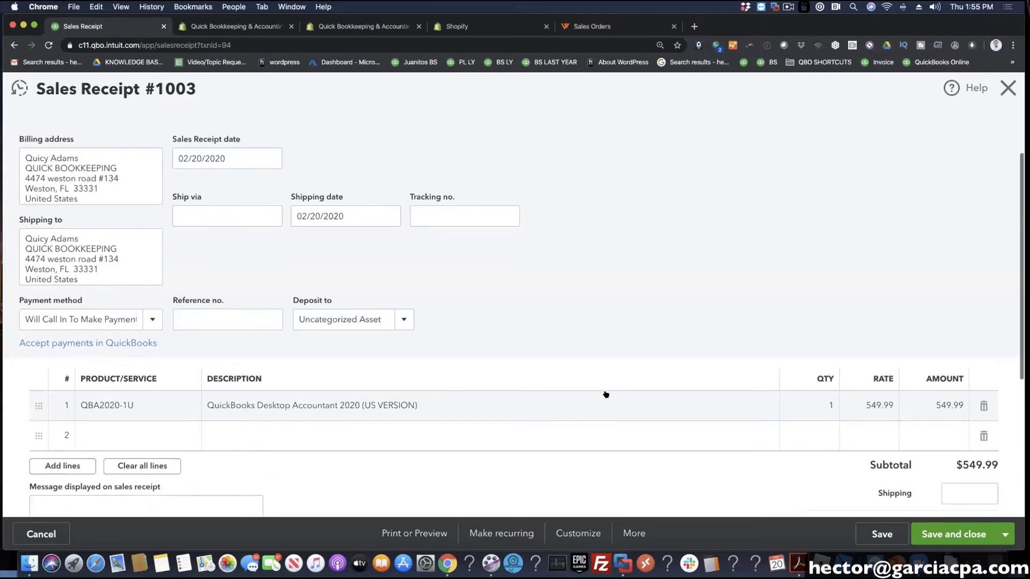
pyautogui.click(152, 316)
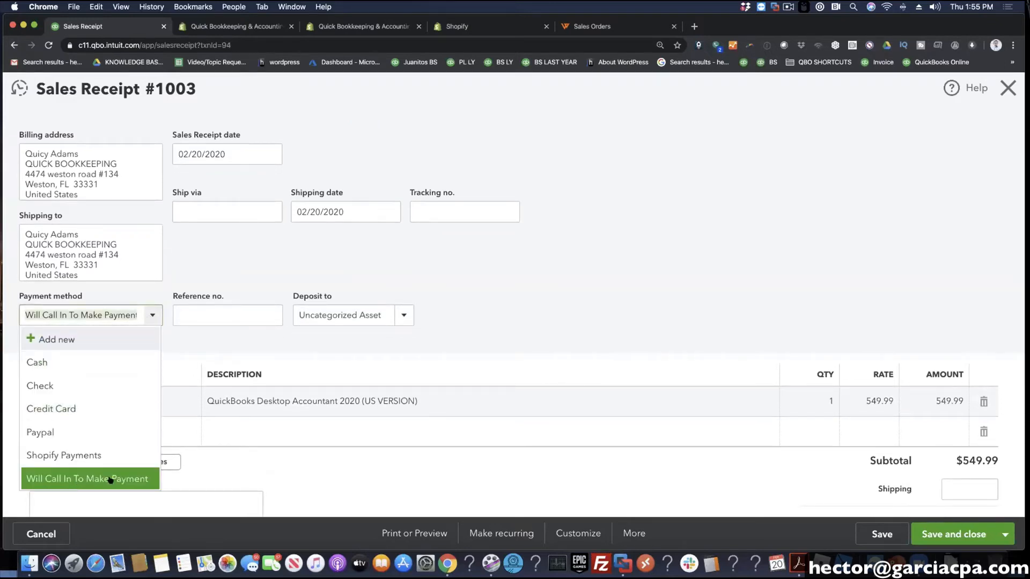
pyautogui.click(43, 474)
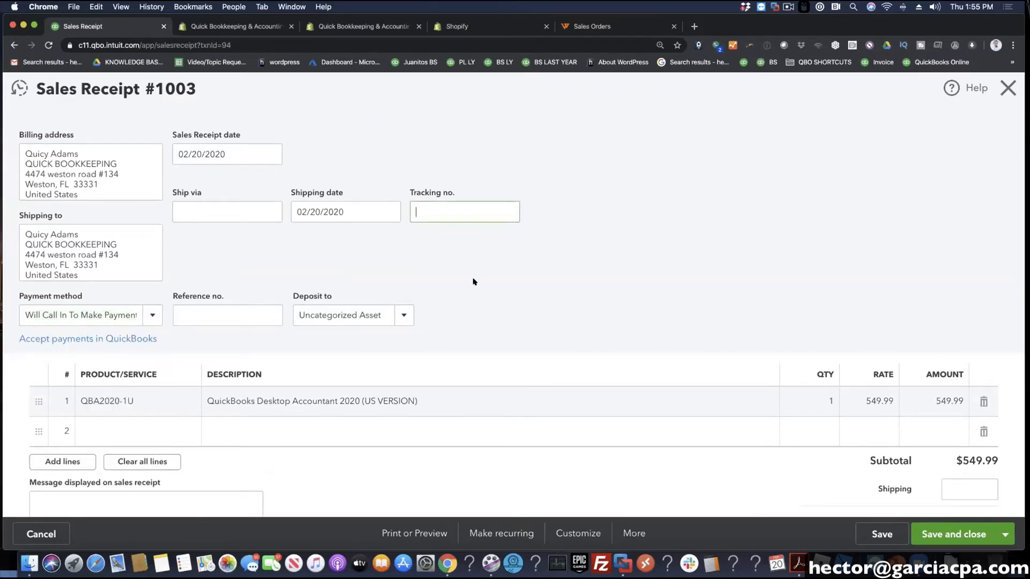
pyautogui.scroll(2, 474, 281)
pyautogui.click(402, 388)
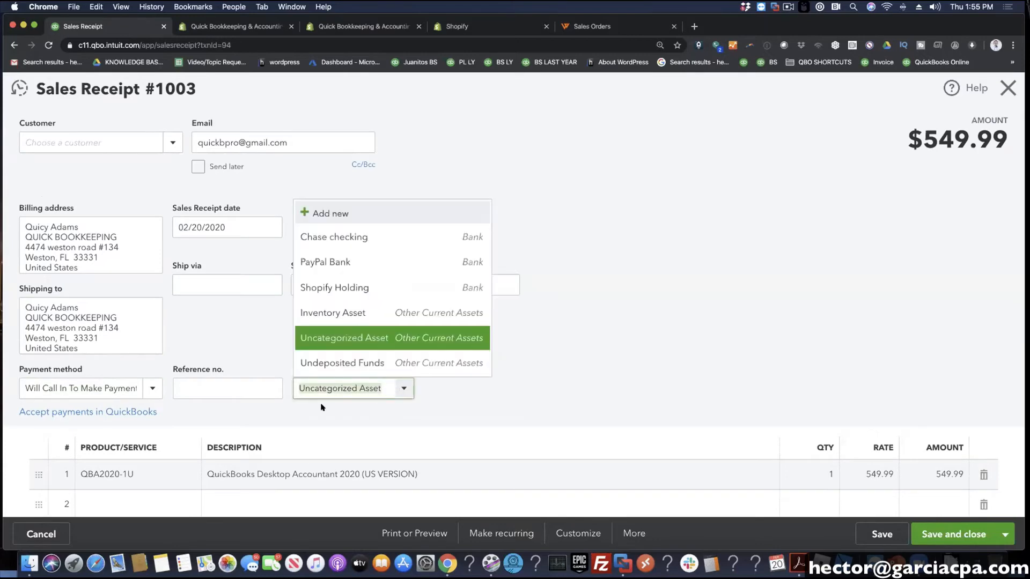
pyautogui.click(1007, 88)
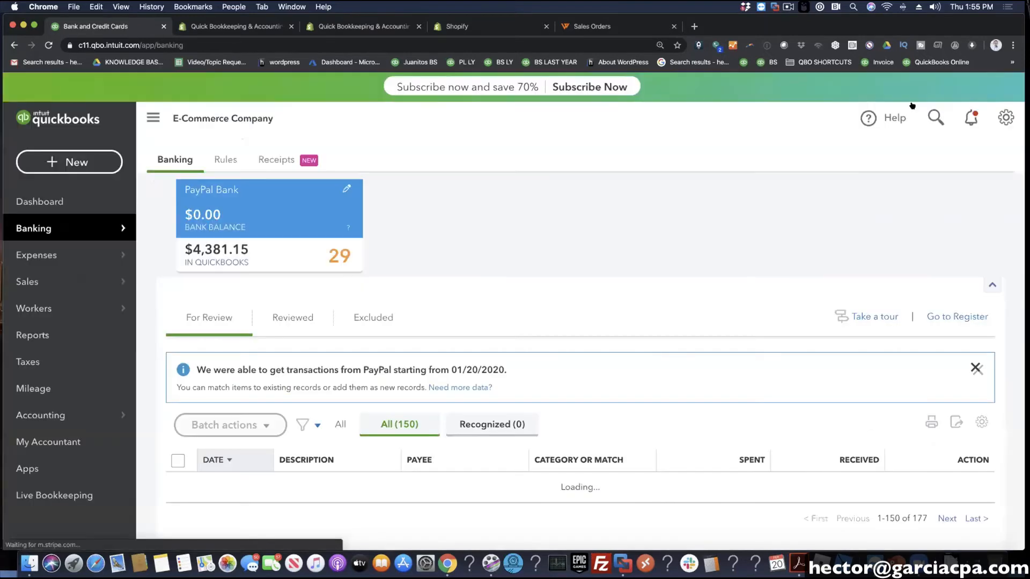
# - Switch to Webgility and open the Accounting Settings for syncing sales
pyautogui.click(603, 27)
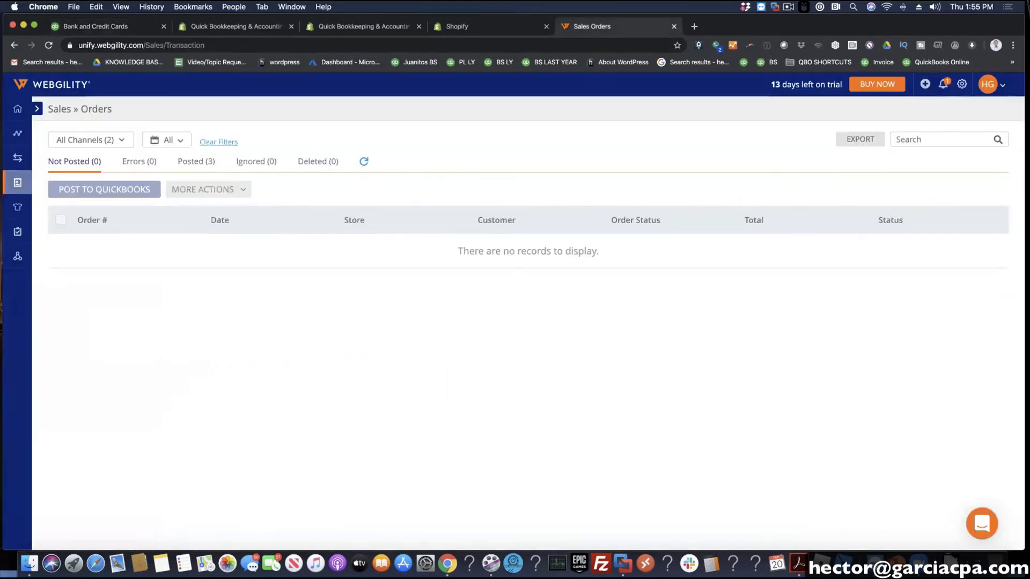
pyautogui.moveTo(18, 232)
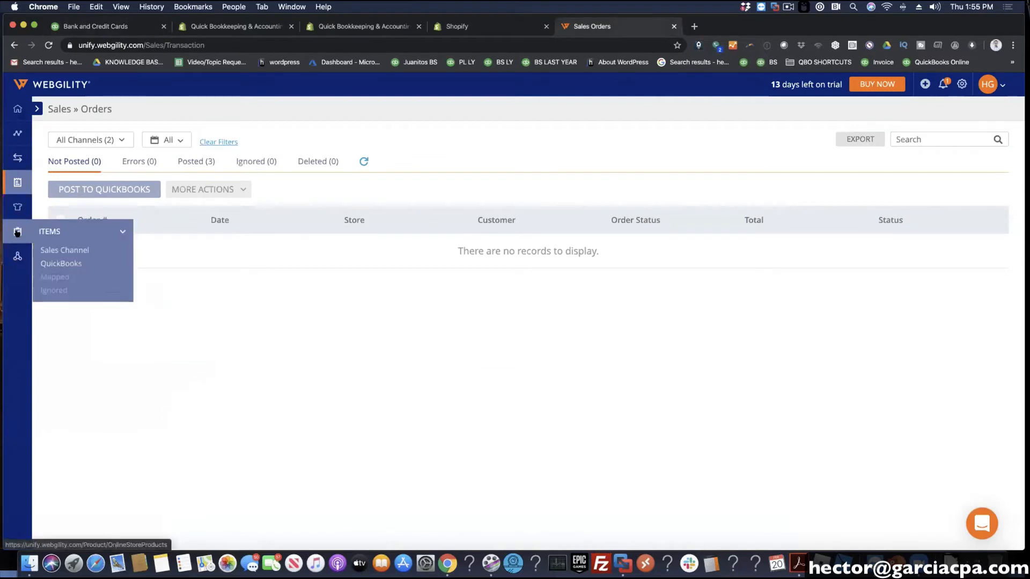
pyautogui.click(962, 85)
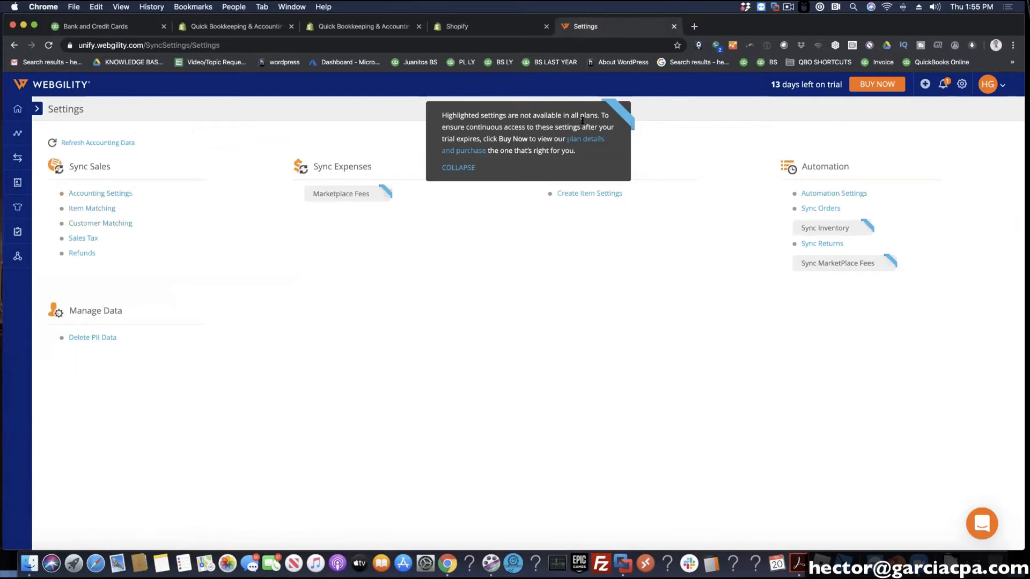
pyautogui.click(104, 192)
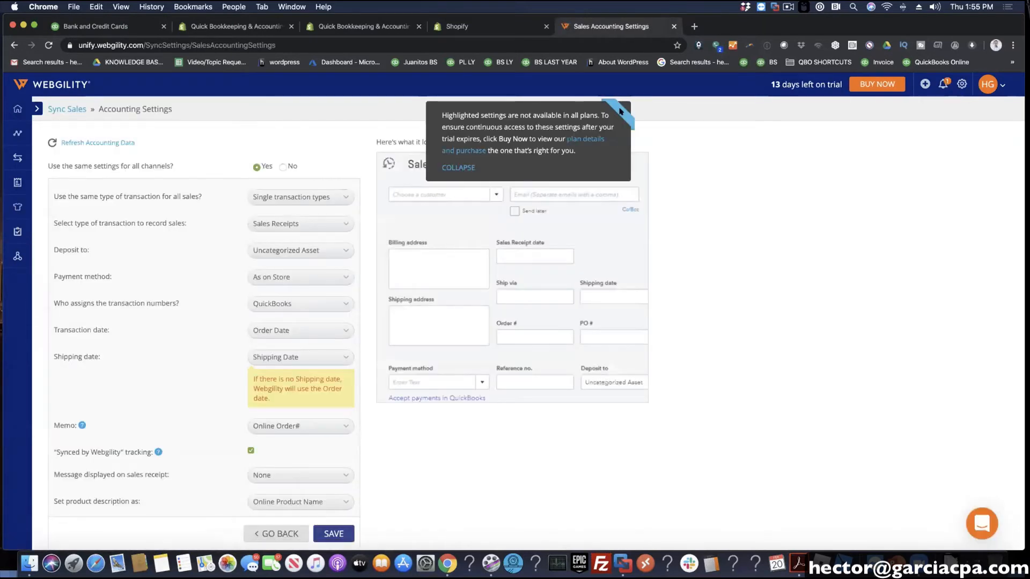
pyautogui.scroll(-1, 219, 304)
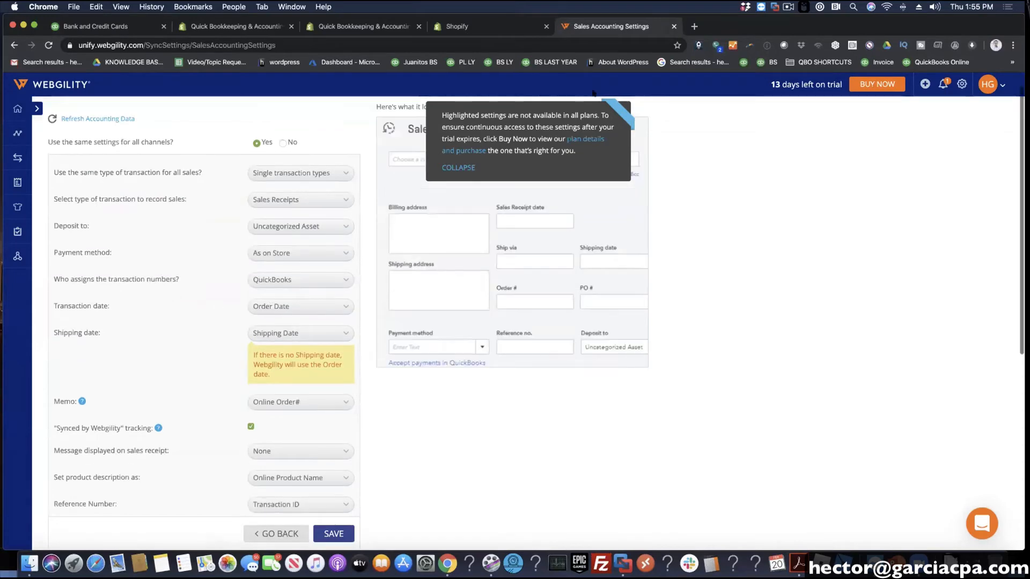
# - Refresh the accounting data to reload the deposit accounts, and set the sales receipts' deposit account to Undeposited Funds
pyautogui.click(301, 248)
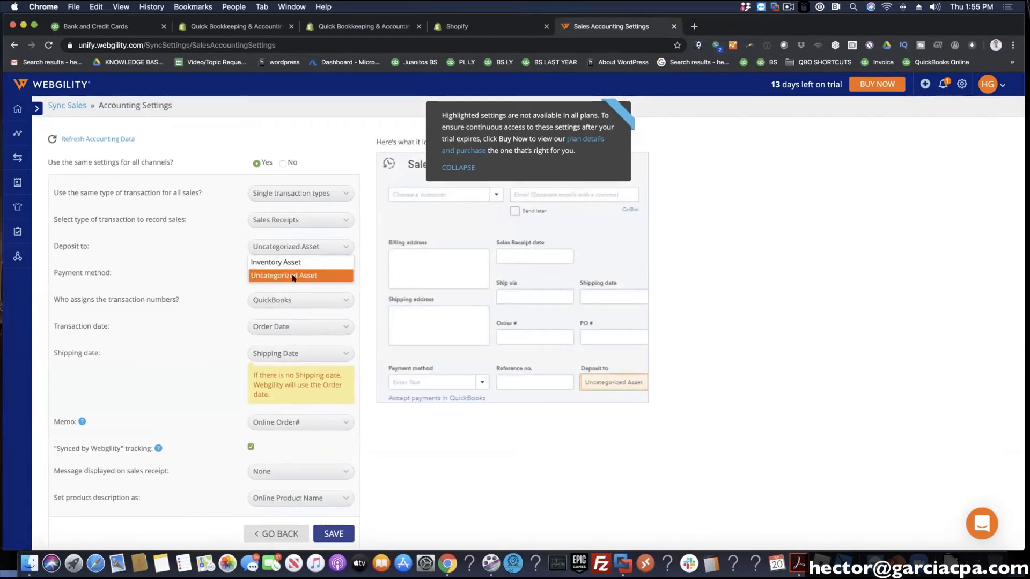
pyautogui.click(291, 241)
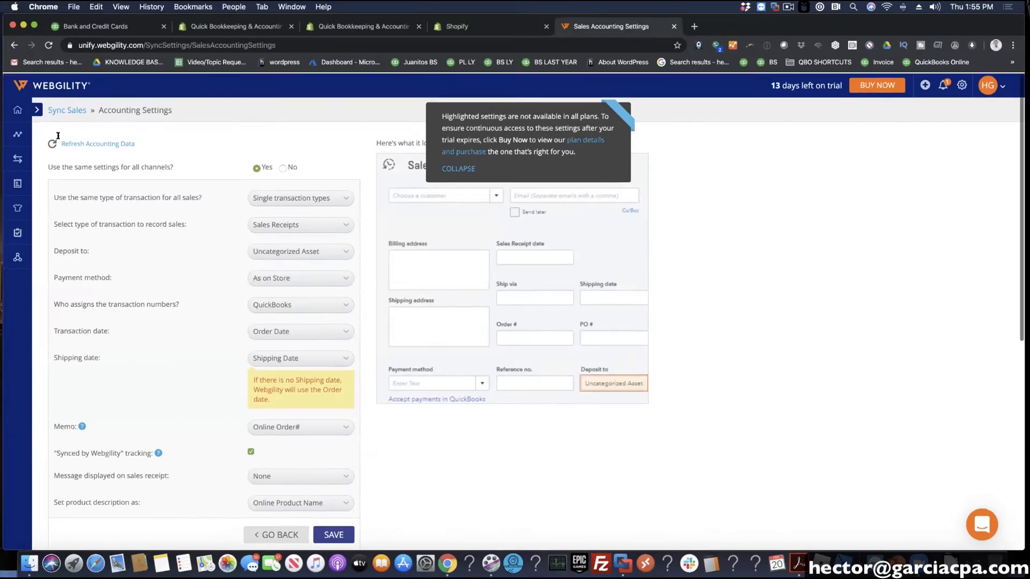
pyautogui.click(456, 167)
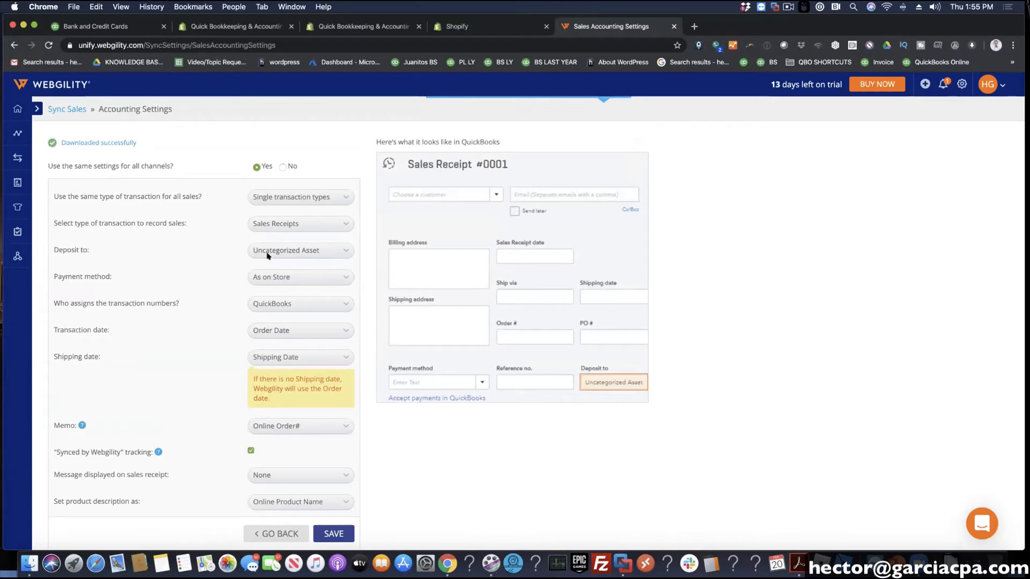
pyautogui.click(283, 248)
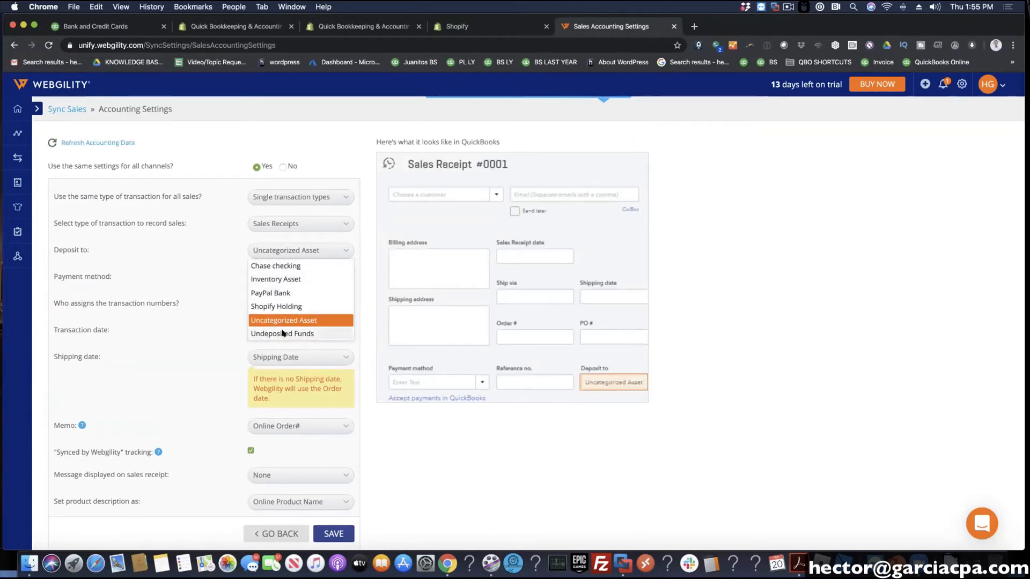
pyautogui.click(279, 333)
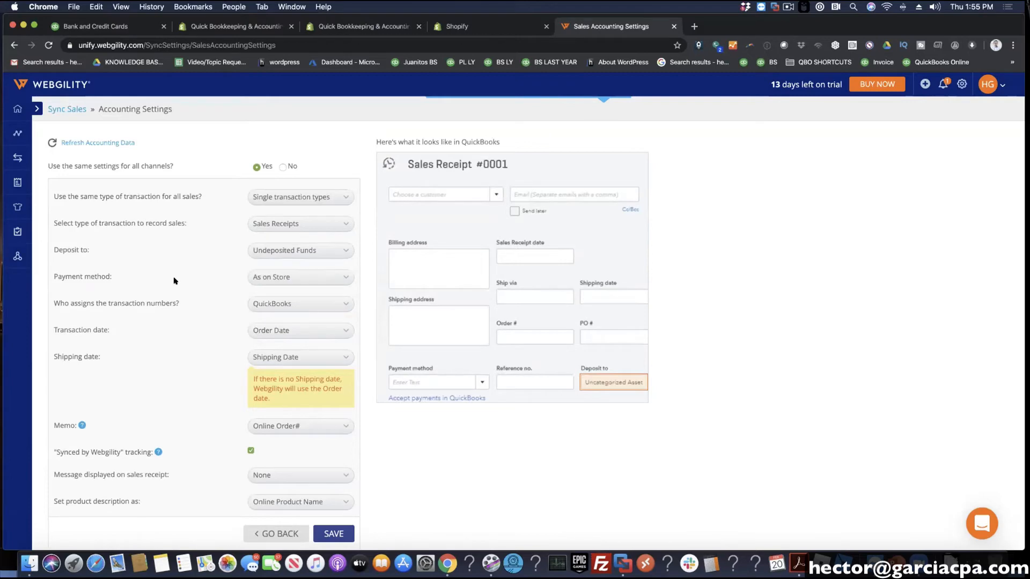
# - Check the transaction types available for recording sales, and choose not to use the same settings for all channels
pyautogui.click(310, 224)
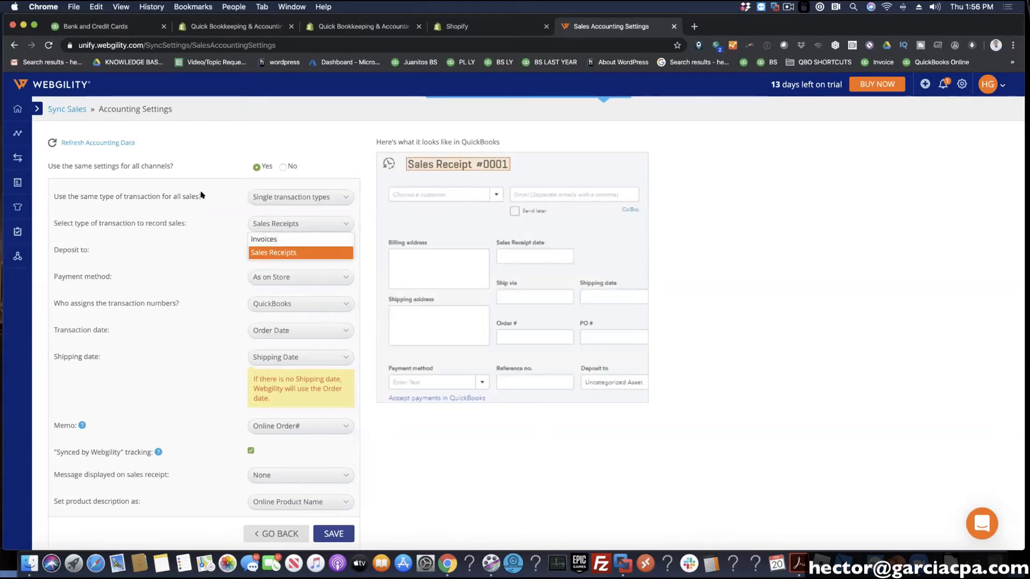
pyautogui.click(321, 154)
pyautogui.moveTo(51, 165); pyautogui.dragTo(175, 167)
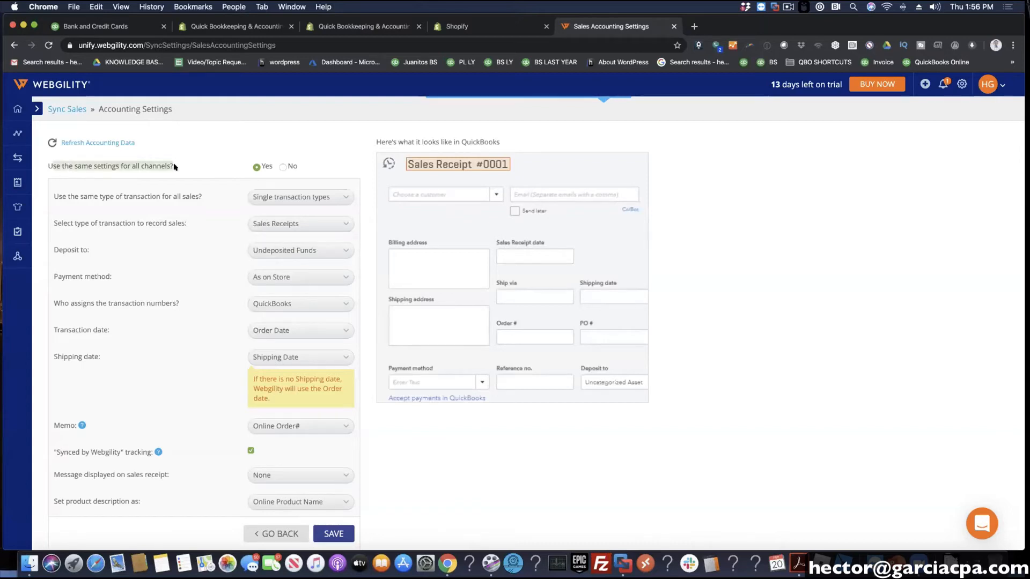
pyautogui.click(284, 167)
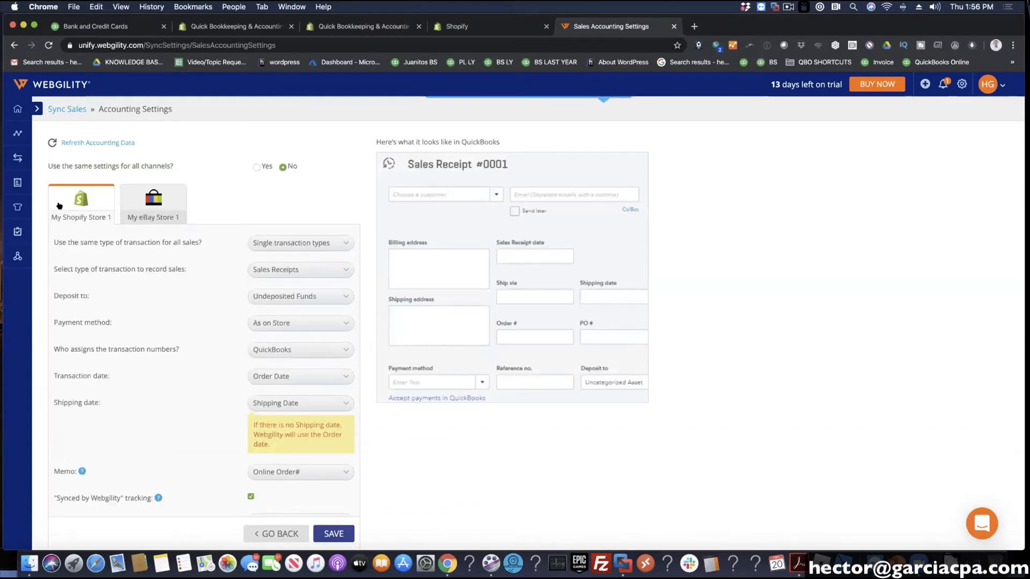
# - Keep Sales Receipts as the transaction type for My Shopify Store 1 and set My eBay Store 1 to Invoices
pyautogui.click(284, 267)
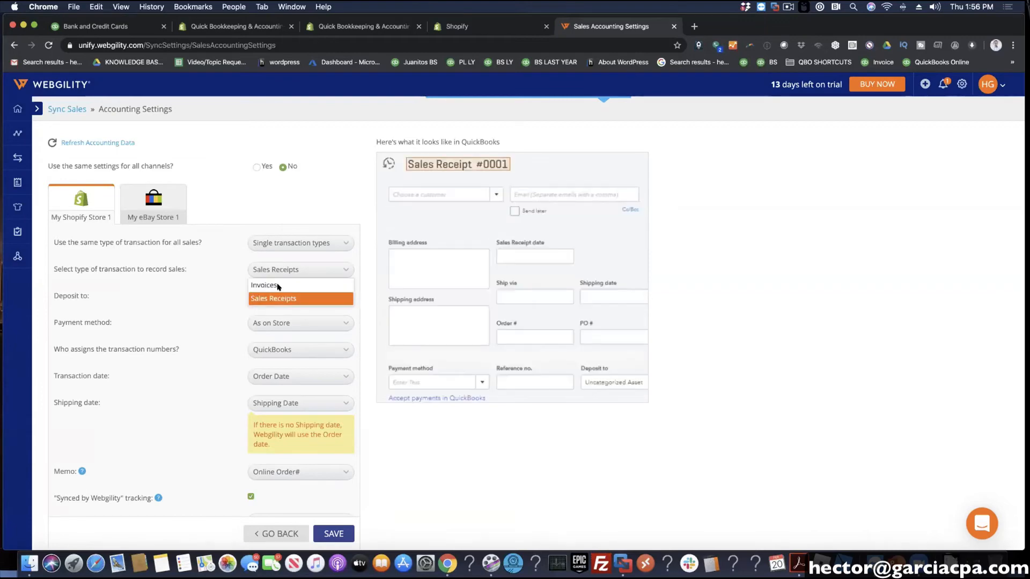
pyautogui.click(284, 298)
pyautogui.click(169, 207)
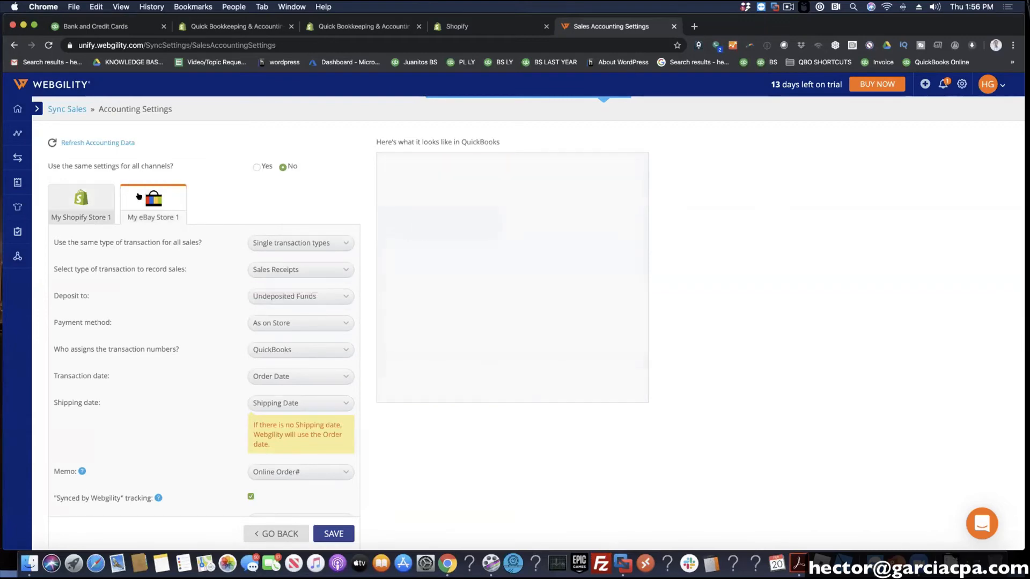
pyautogui.click(307, 269)
pyautogui.click(276, 285)
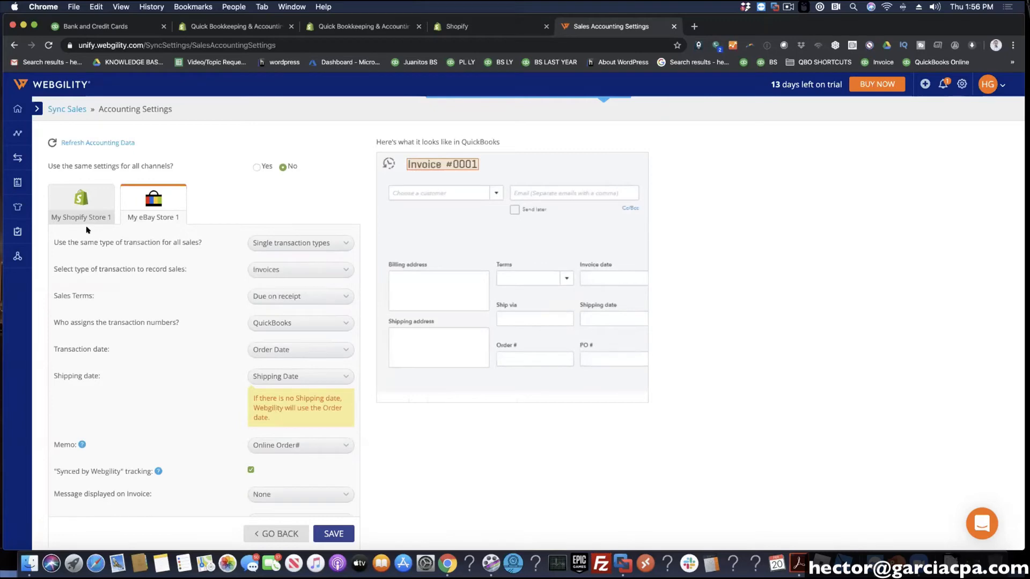
# - Set My Shopify Store 1 to use Different transaction types, and show the posting rules for the Will Call in to Make Payment method
pyautogui.click(89, 206)
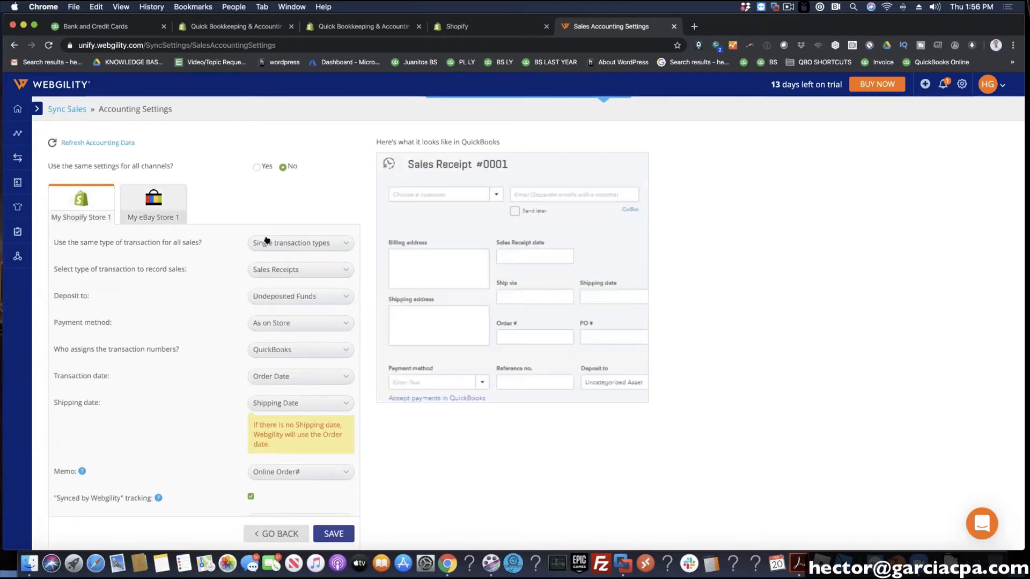
pyautogui.click(290, 242)
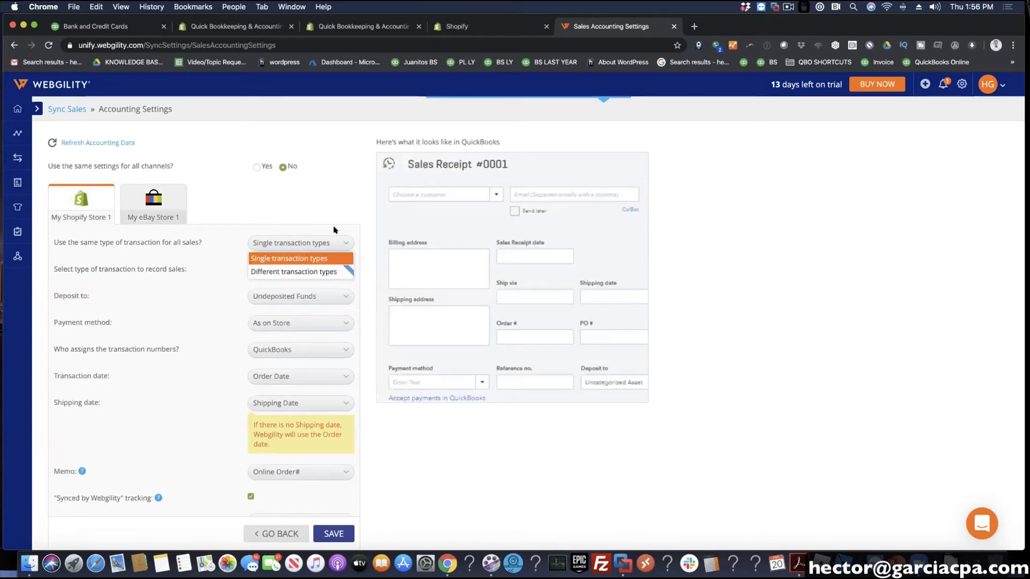
pyautogui.click(299, 271)
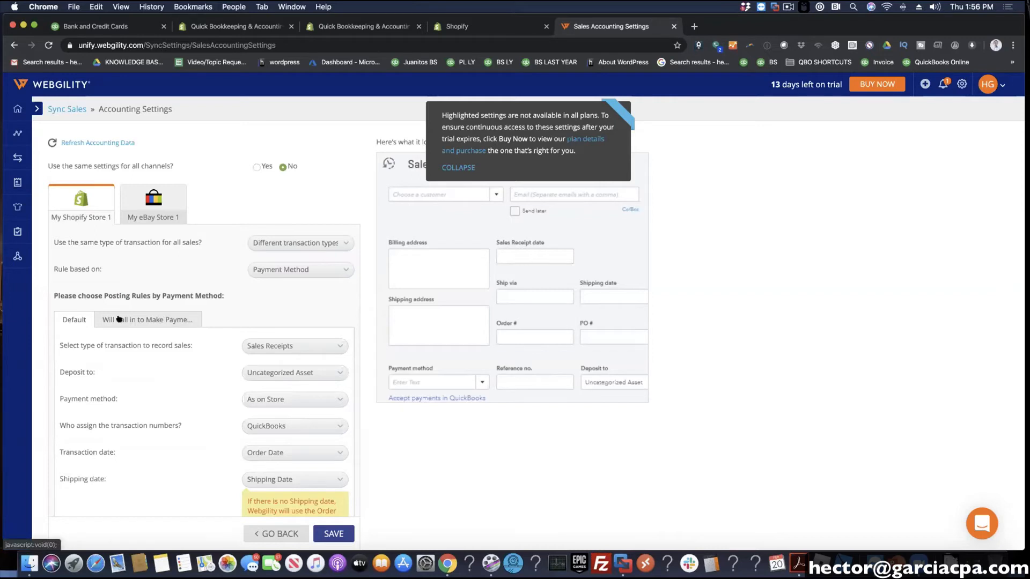
pyautogui.click(134, 318)
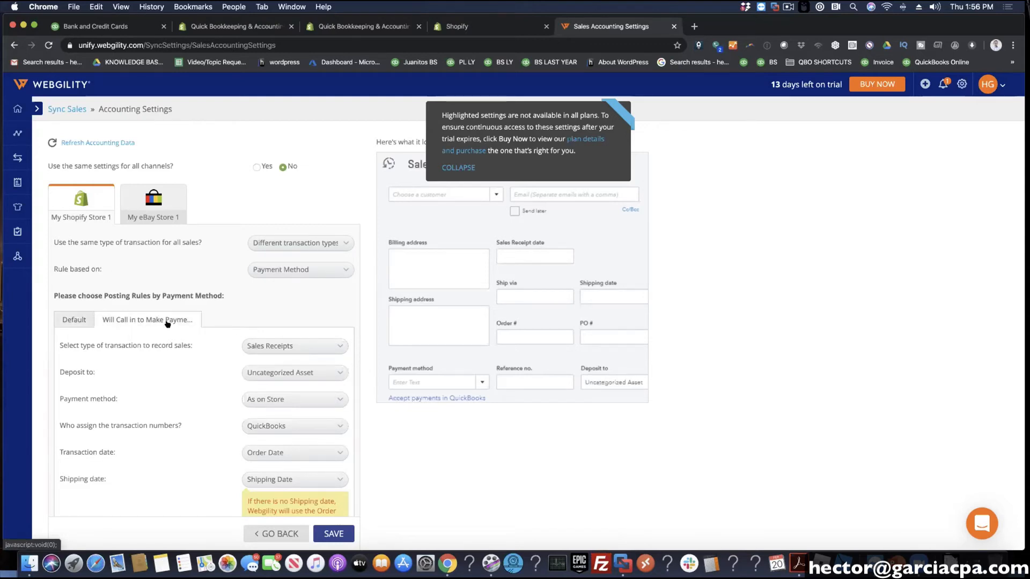
# - Base the Shopify posting rules on Order Status and review the settings for archived orders
pyautogui.click(284, 269)
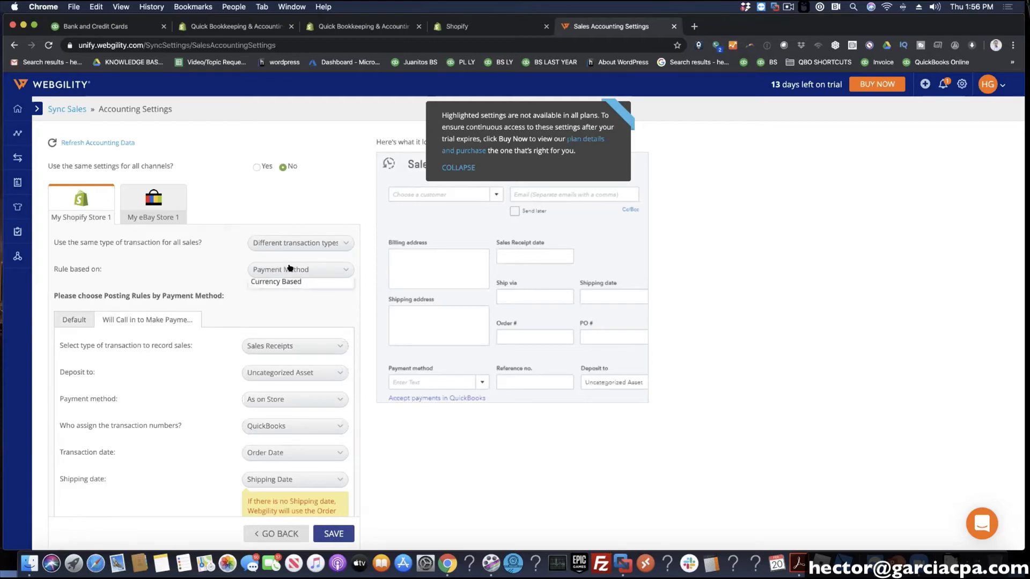
pyautogui.click(272, 299)
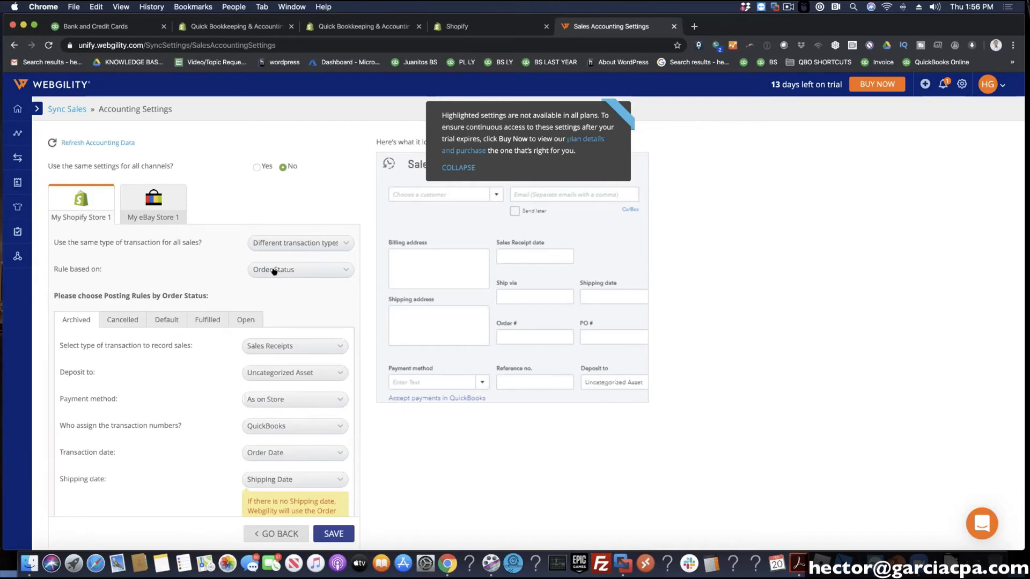
pyautogui.click(459, 167)
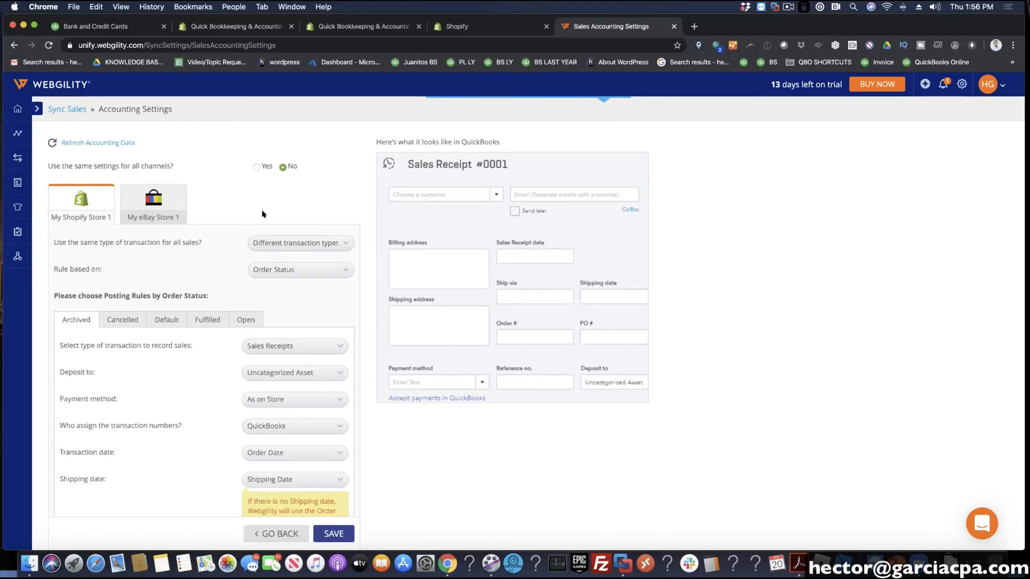
pyautogui.scroll(-5, 330, 338)
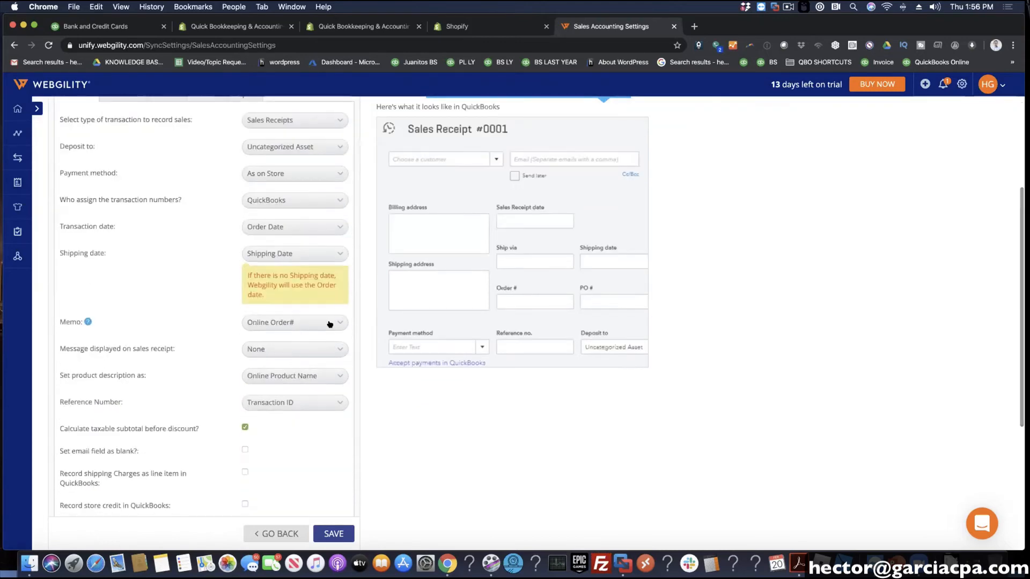
pyautogui.scroll(5, 329, 324)
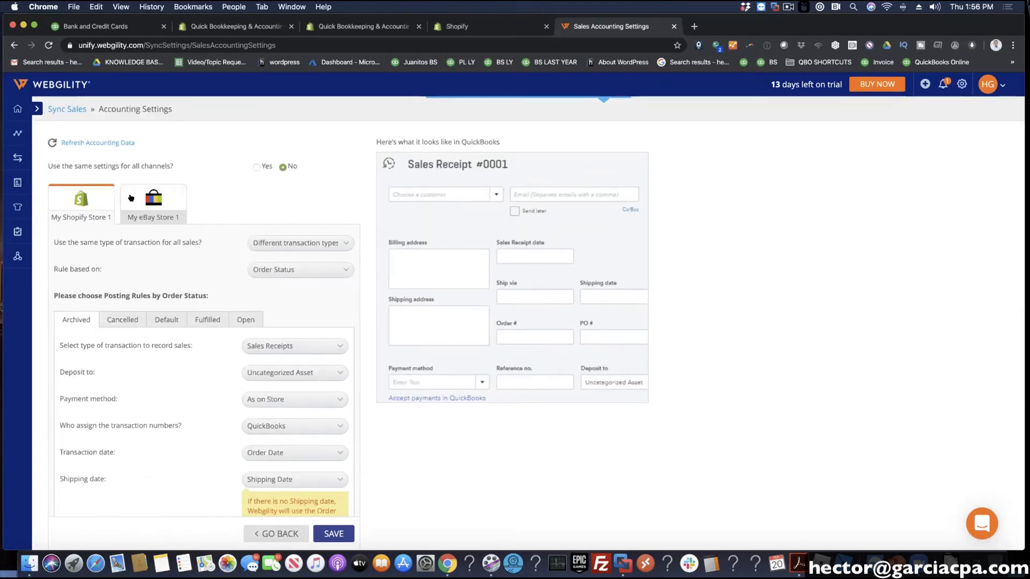
# - Open the Out-of-Sync inventory page, refresh its list, and check the choices for what to sync
pyautogui.moveTo(18, 234)
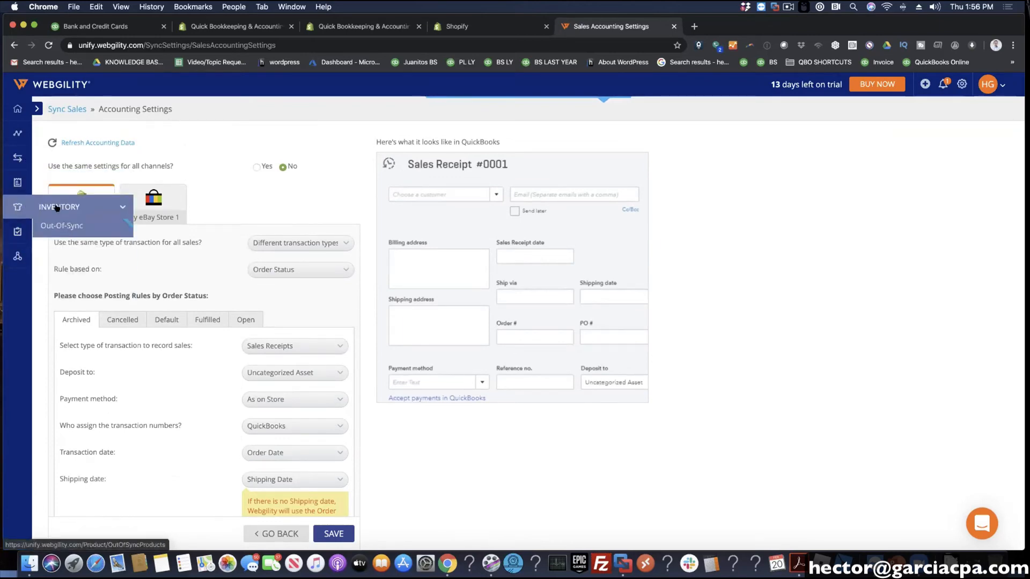
pyautogui.click(56, 208)
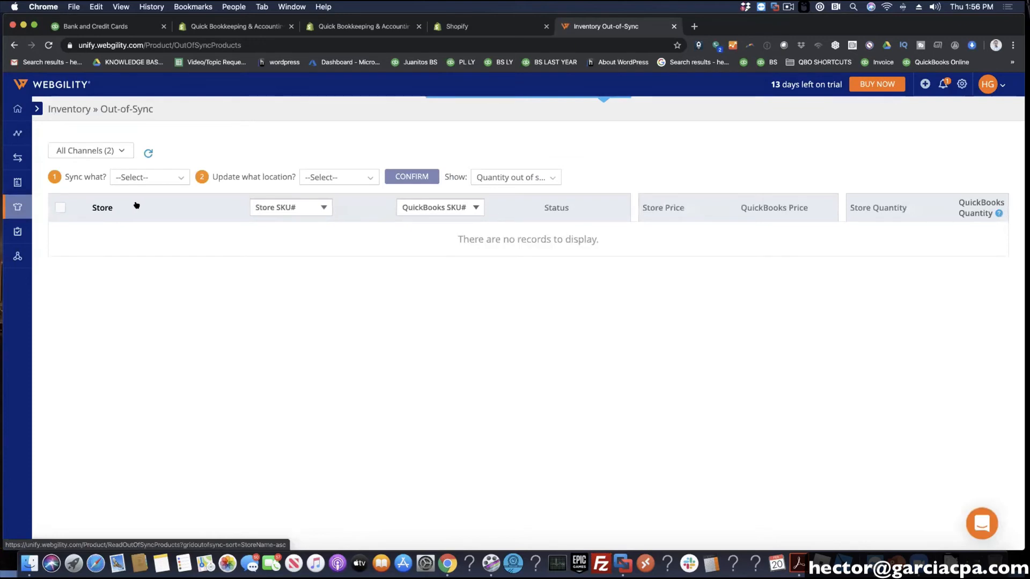
pyautogui.click(148, 152)
pyautogui.click(172, 177)
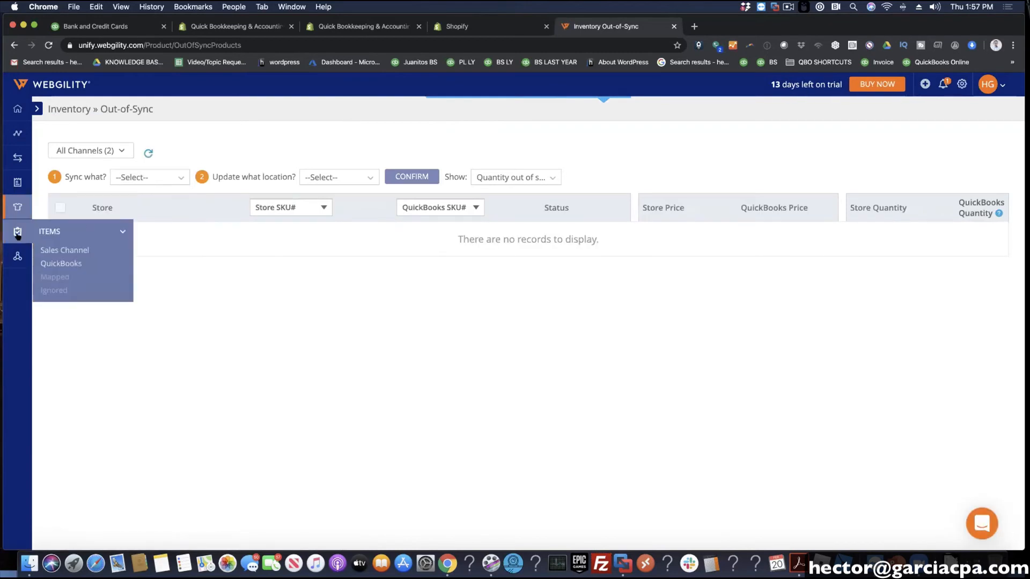
# - Open the QuickBooks items page and look through the items listed as Not In Store
pyautogui.click(67, 264)
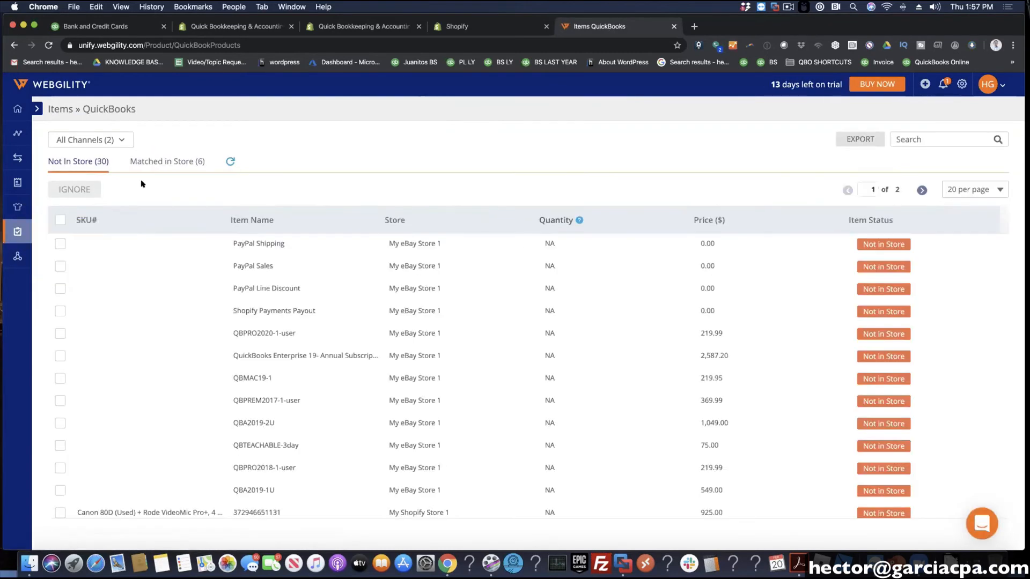
pyautogui.scroll(-5, 516, 278)
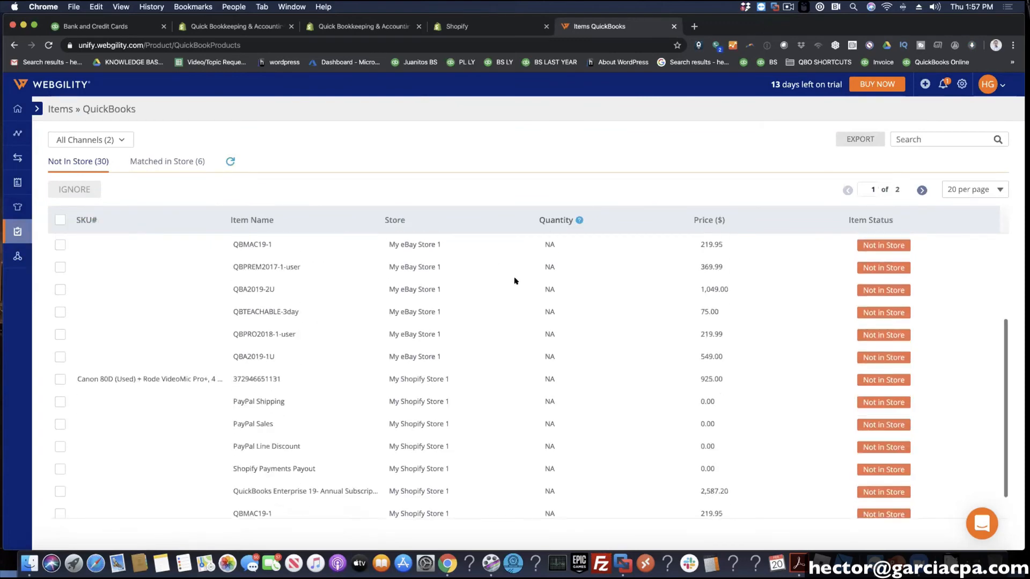
pyautogui.scroll(5, 513, 279)
# - Open the Sales Channel items page and look through the store items listed as Not In QuickBooks
pyautogui.moveTo(17, 231)
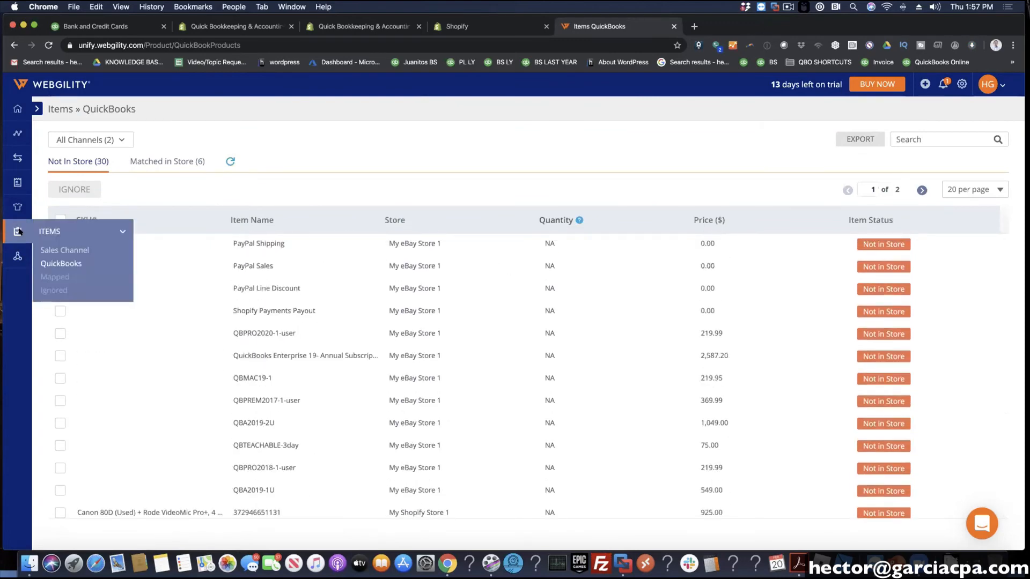
pyautogui.click(74, 250)
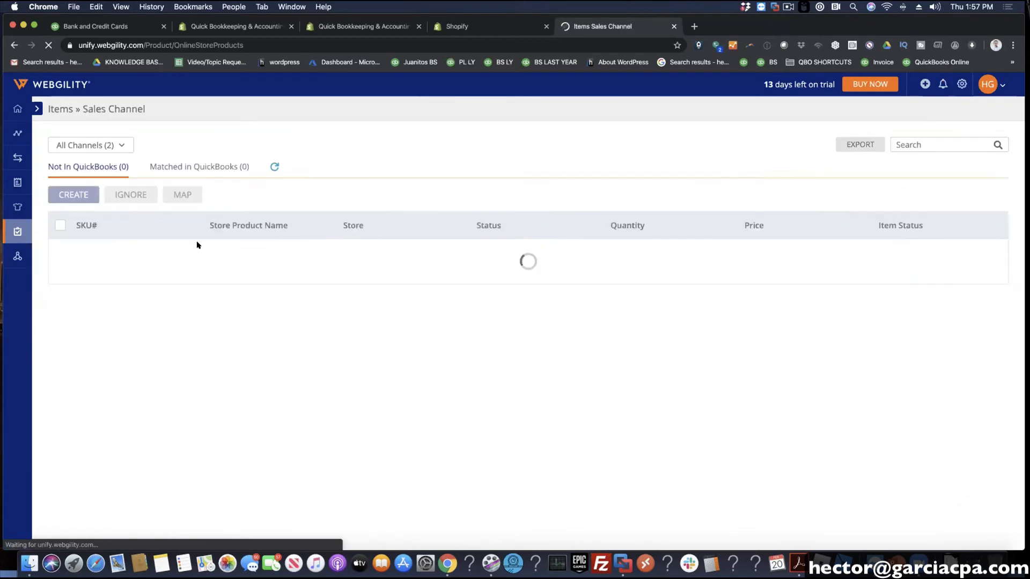
pyautogui.scroll(-4, 450, 325)
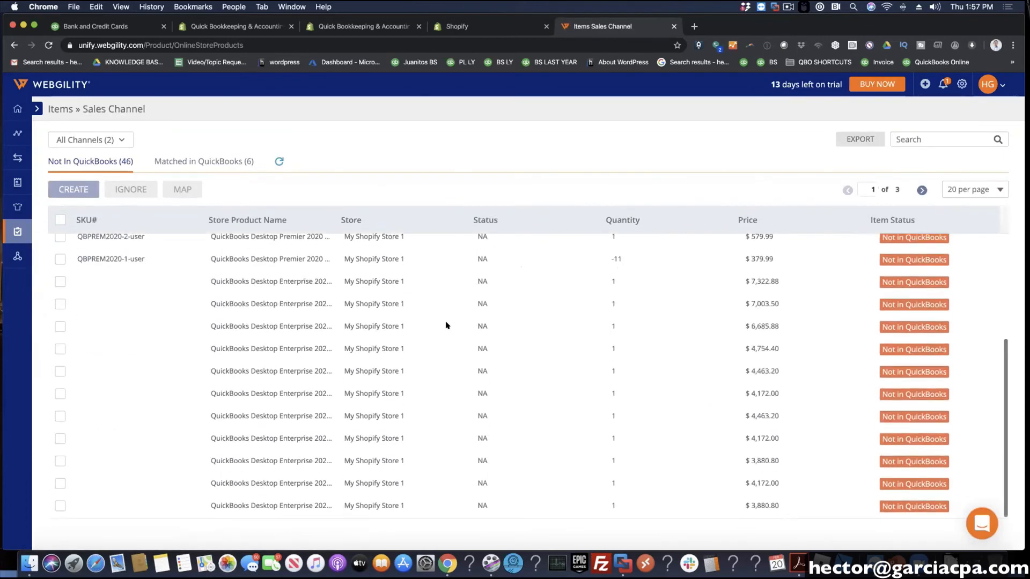
pyautogui.scroll(4, 449, 325)
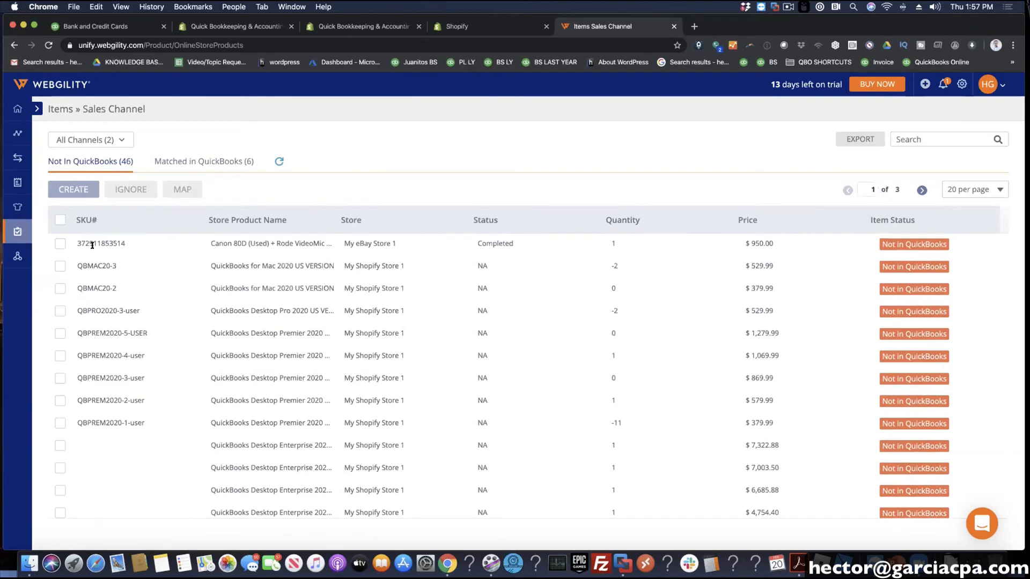
# - Check which QuickBooks items the QBMAC20-3 product could be mapped to, and close the mapping dialog without choosing one
pyautogui.click(61, 266)
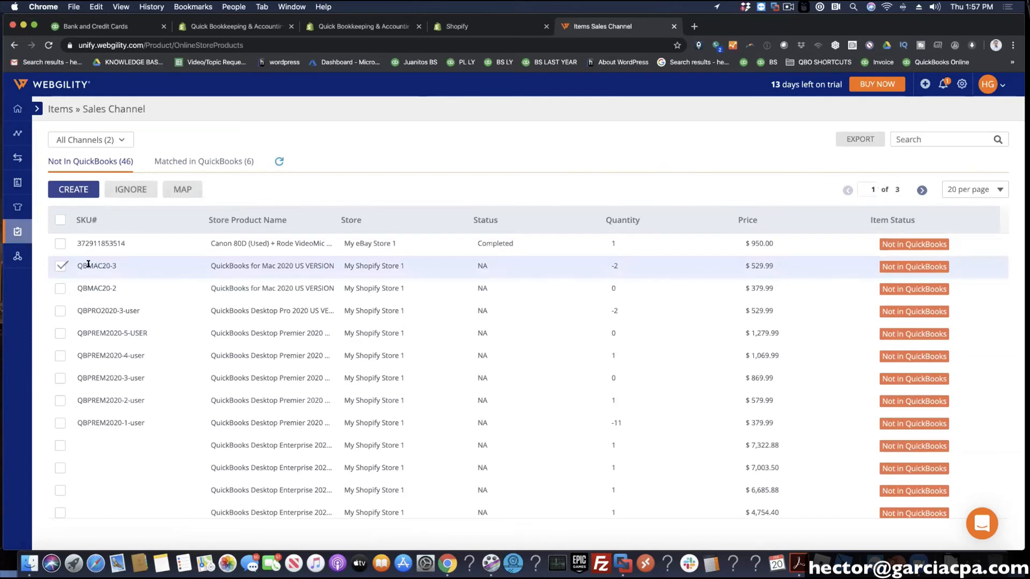
pyautogui.click(185, 189)
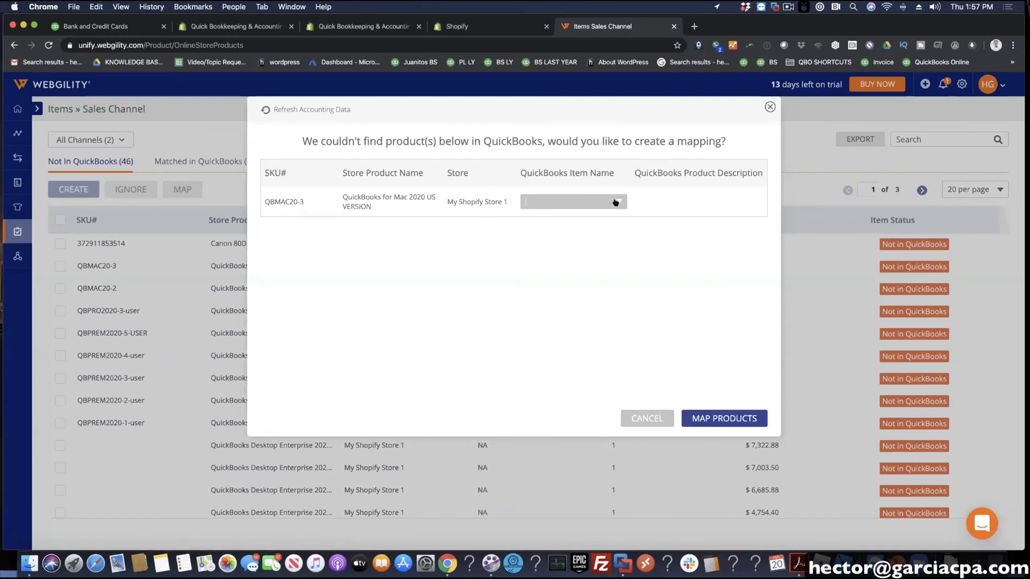
pyautogui.click(615, 202)
pyautogui.scroll(-5, 600, 271)
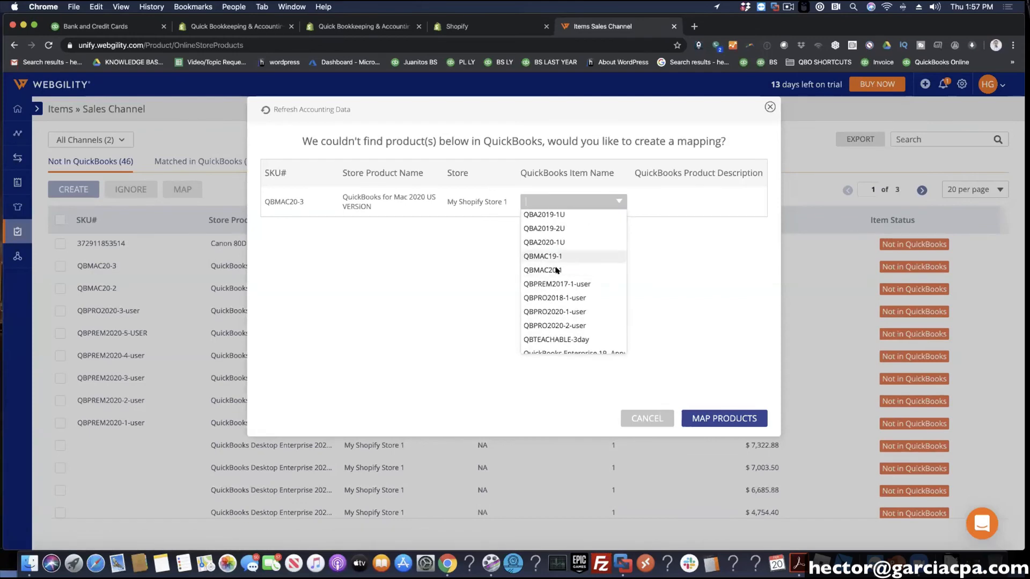
pyautogui.scroll(-2, 565, 269)
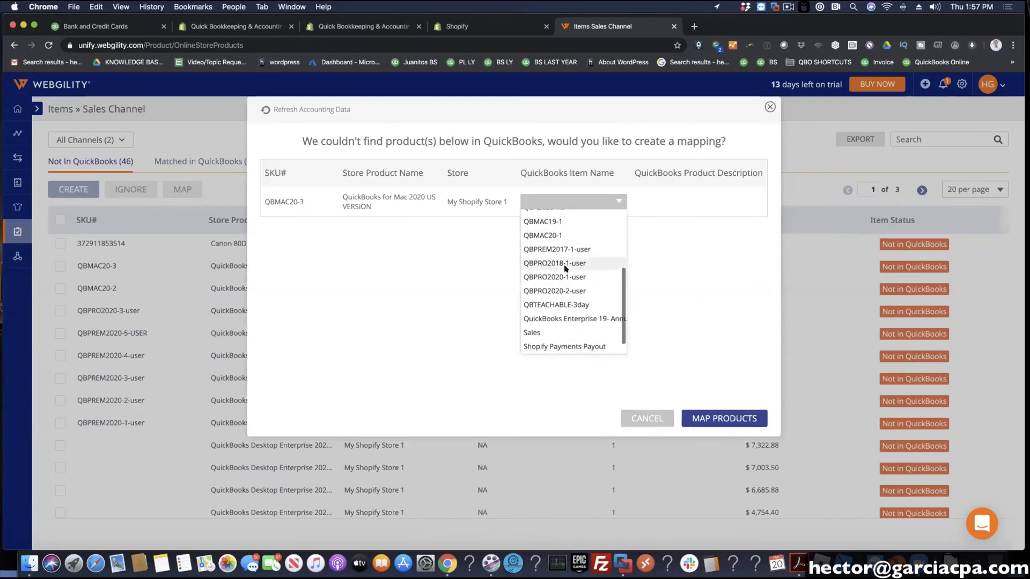
pyautogui.scroll(4, 565, 265)
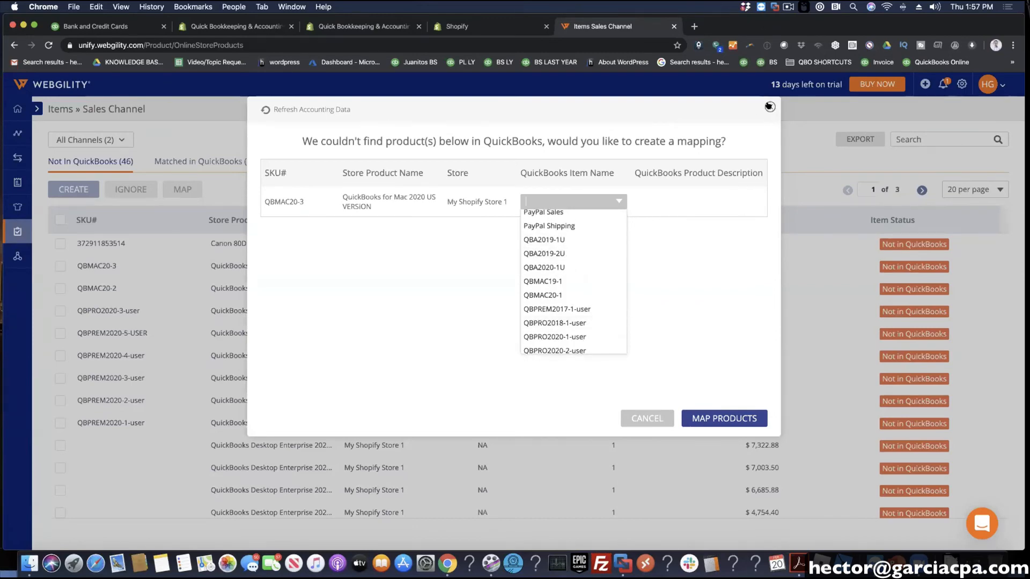
pyautogui.click(770, 106)
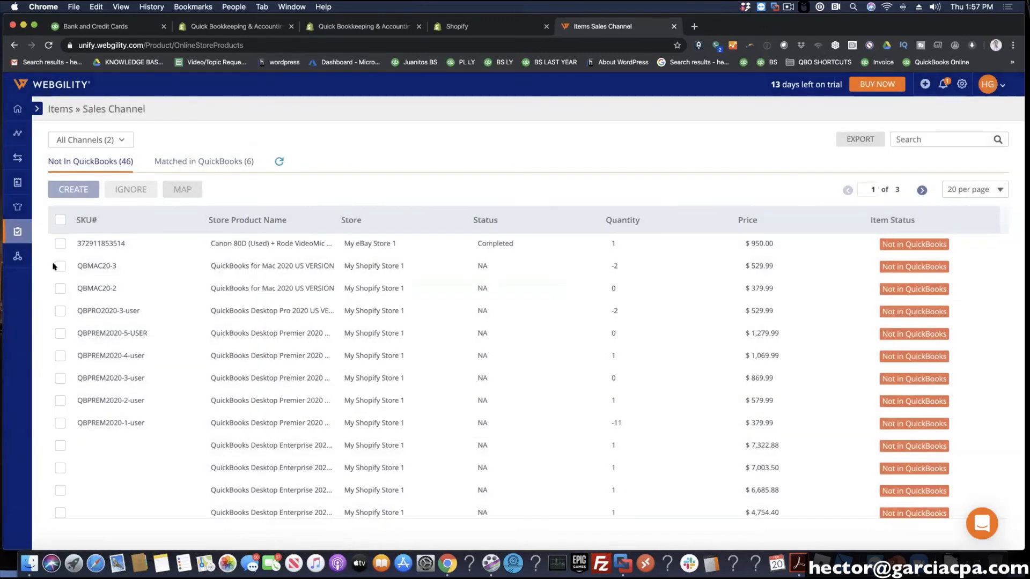
# - Create QBMAC20-3 in QuickBooks, and create QBMAC20-2, QBPRO2020-3-user and the QBPREM2020 items for 1 through 5 users together as one batch
pyautogui.click(55, 265)
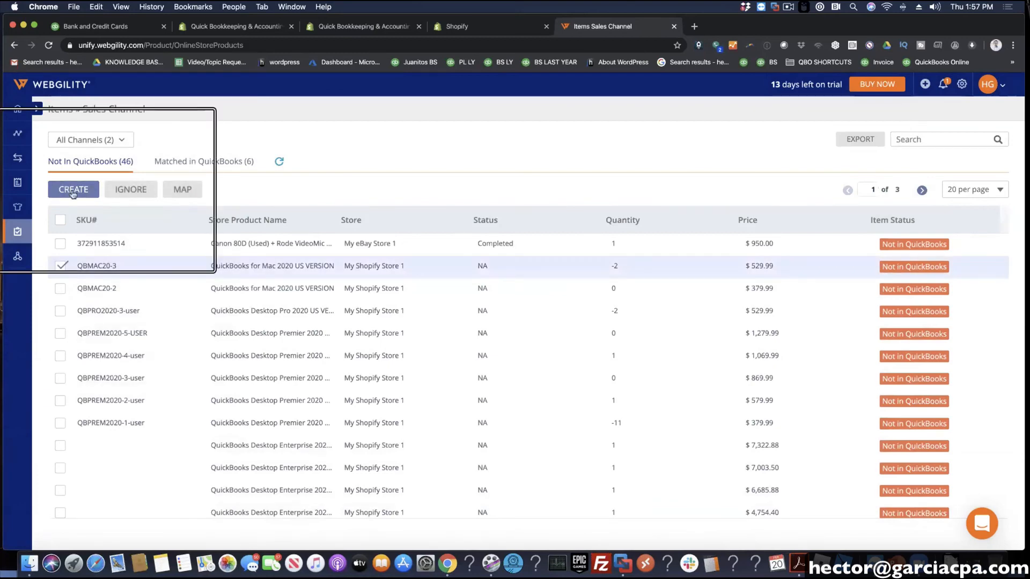
pyautogui.click(71, 190)
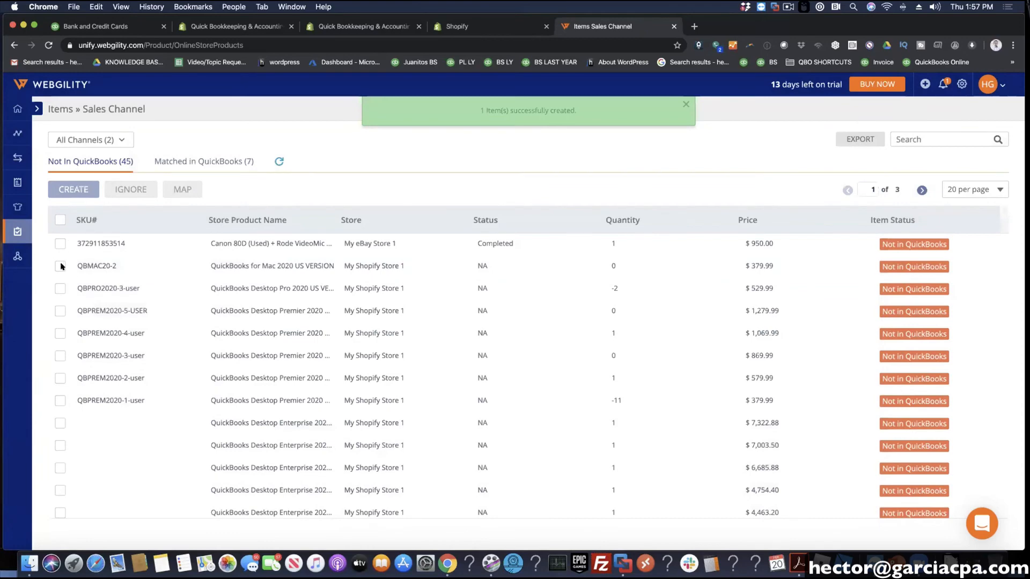
pyautogui.click(60, 266)
pyautogui.click(59, 400)
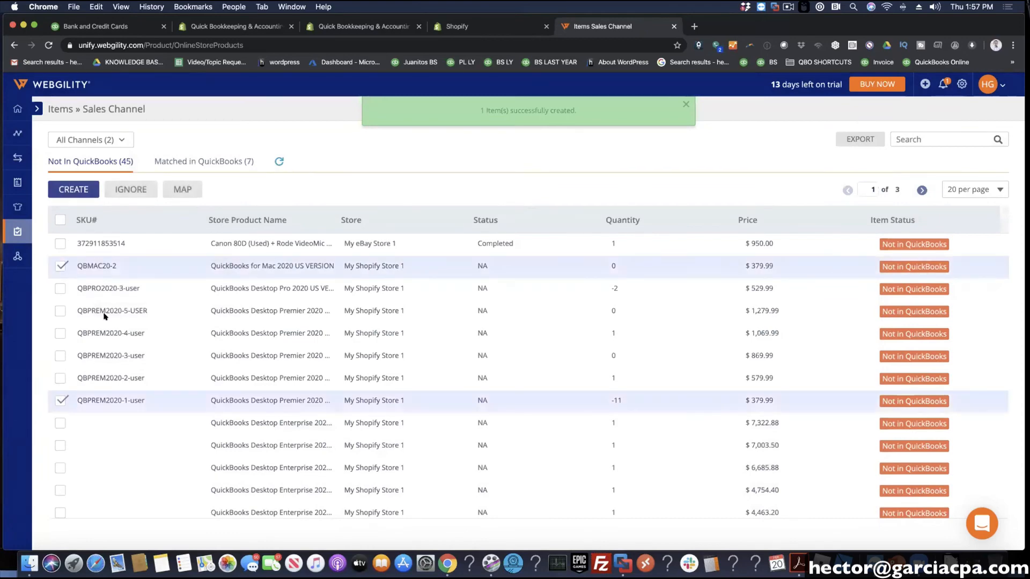
pyautogui.click(60, 289)
pyautogui.click(60, 312)
pyautogui.click(60, 333)
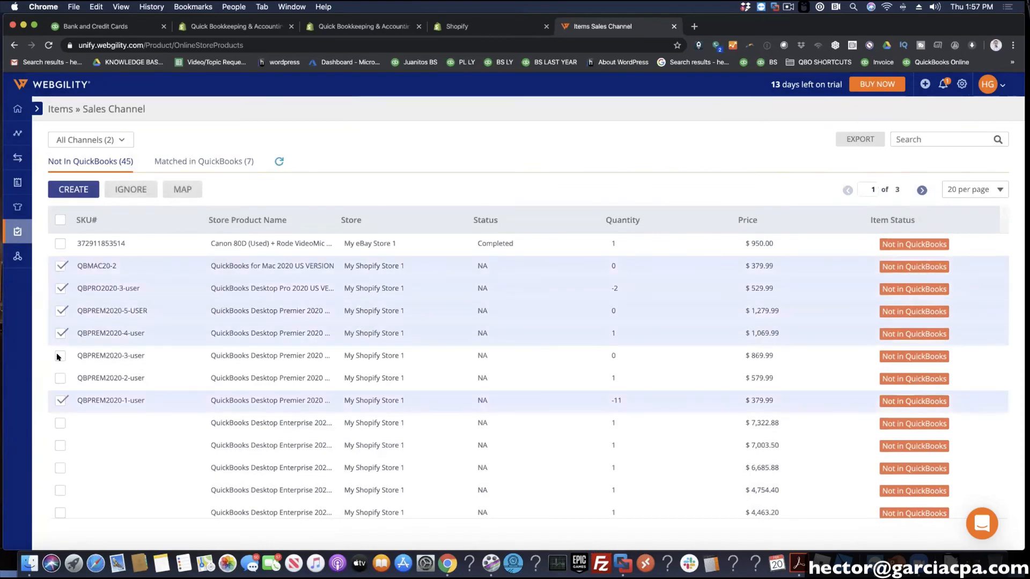
pyautogui.click(60, 377)
pyautogui.click(60, 356)
pyautogui.click(72, 190)
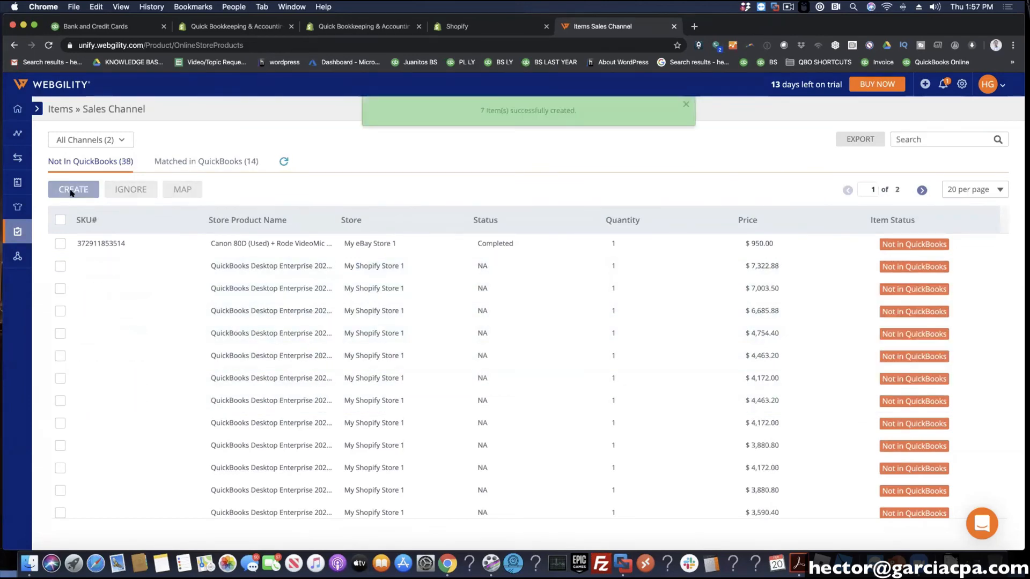
# - Look through the remaining items not in QuickBooks and the list of items Matched in QuickBooks
pyautogui.scroll(-3, 212, 322)
pyautogui.scroll(5, 215, 316)
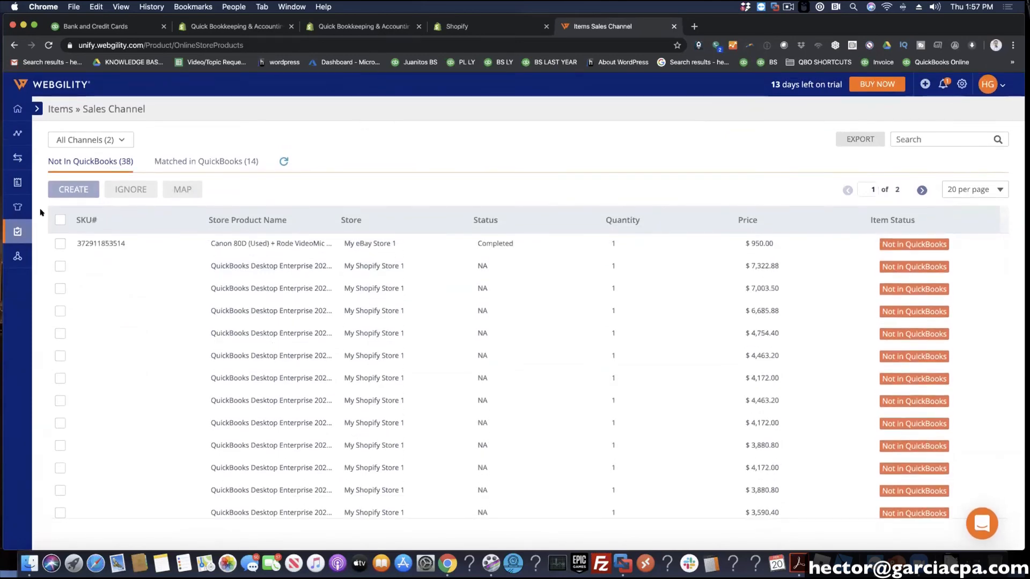
pyautogui.click(244, 161)
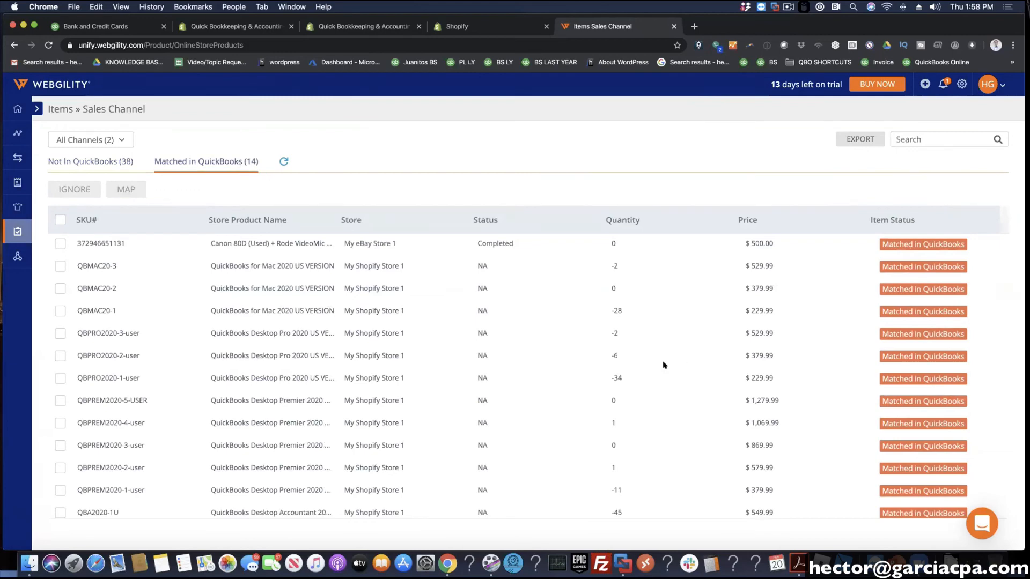
pyautogui.scroll(-2, 660, 362)
pyautogui.scroll(1, 386, 313)
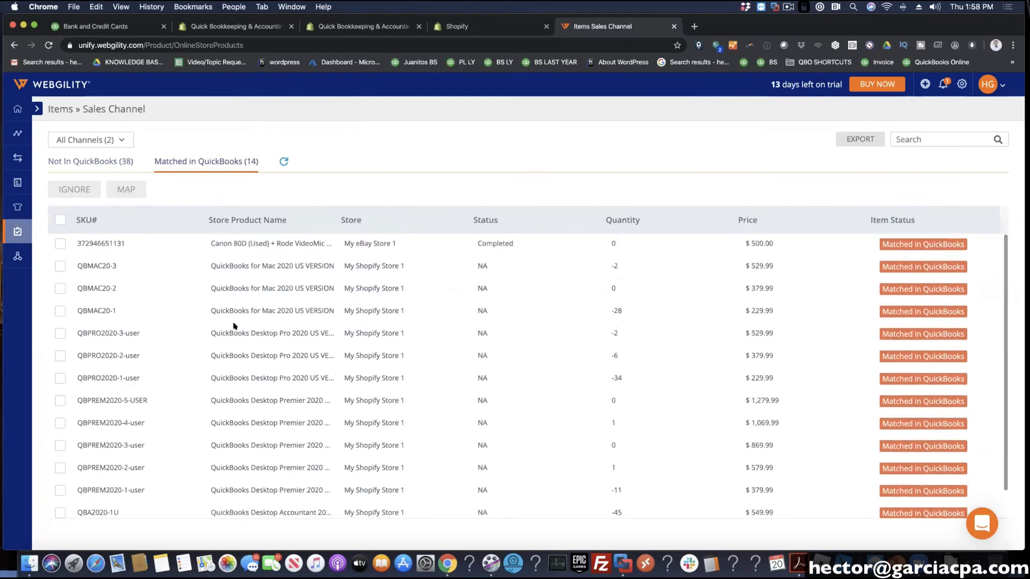
pyautogui.scroll(-1, 236, 324)
pyautogui.scroll(1, 203, 322)
# - Override the previous mapping of the matched QBMAC20-1 product and choose QBMAC20-1 as its QuickBooks item name
pyautogui.click(108, 310)
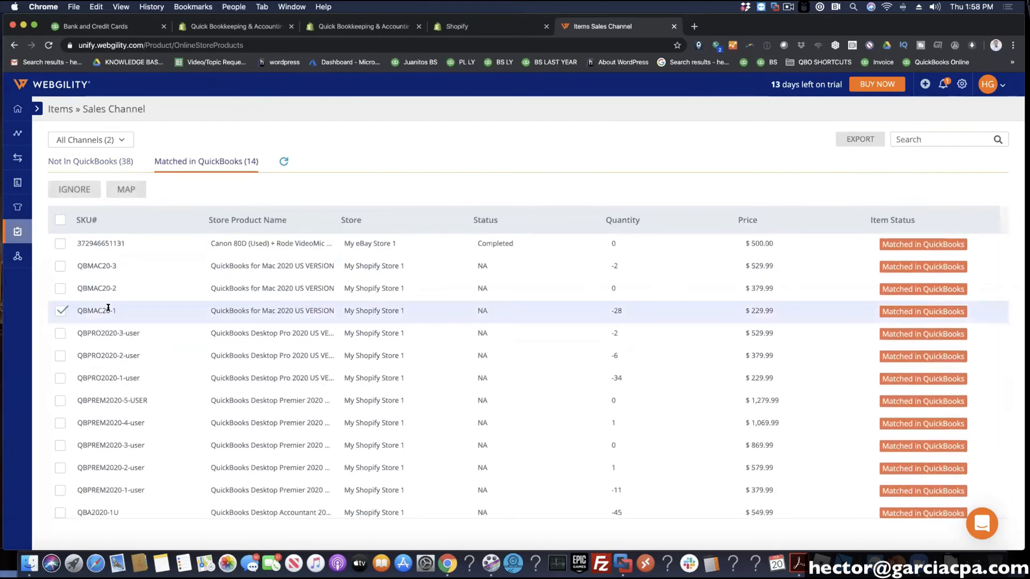
pyautogui.click(119, 188)
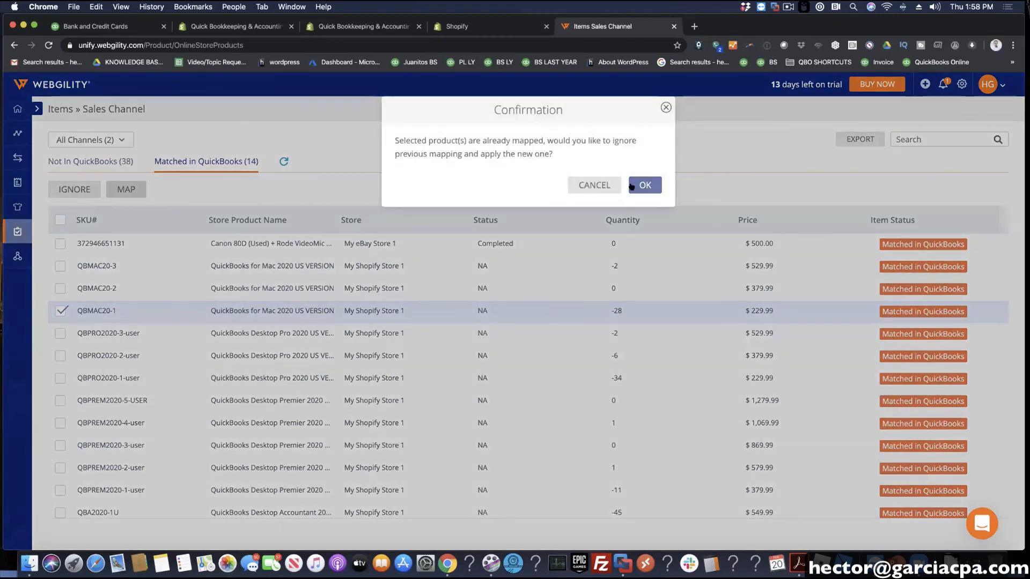
pyautogui.click(645, 185)
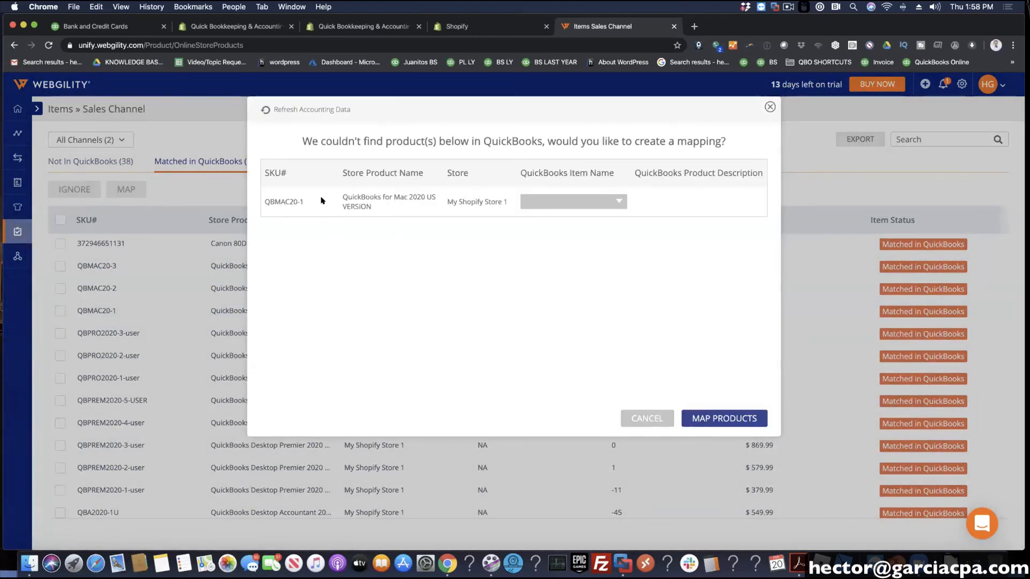
pyautogui.moveTo(263, 199); pyautogui.dragTo(303, 202)
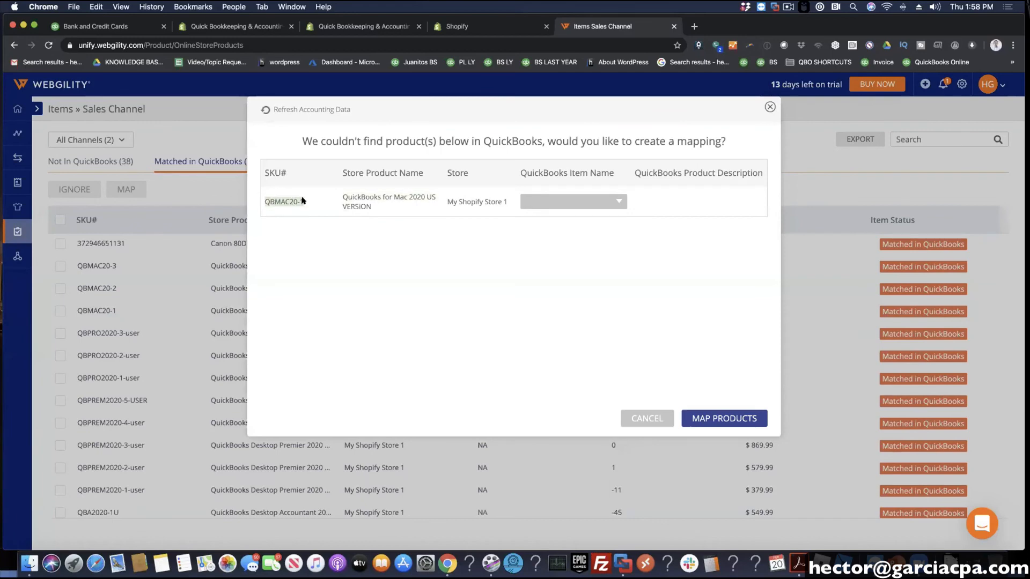
pyautogui.click(618, 201)
pyautogui.scroll(-1, 590, 298)
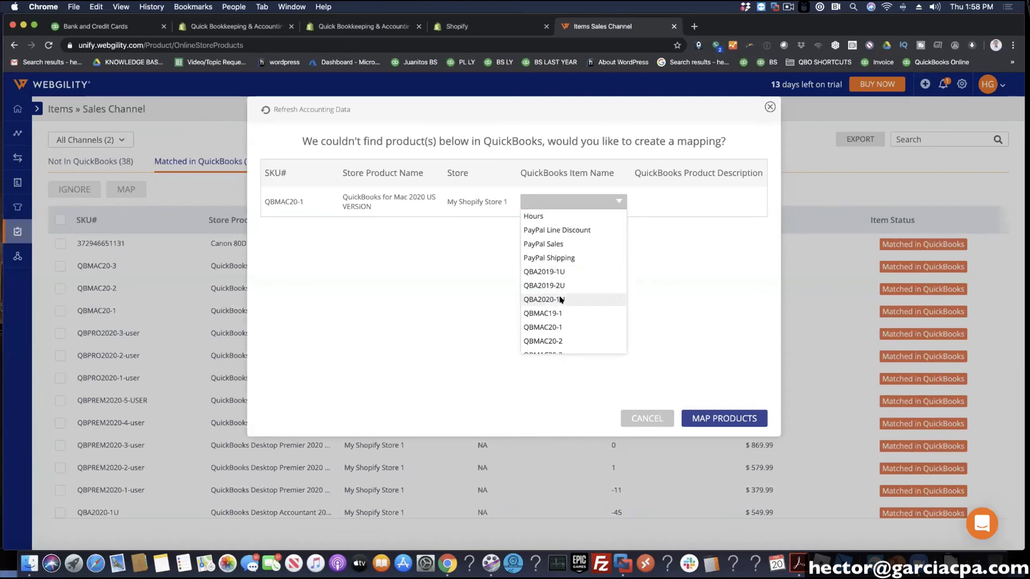
pyautogui.scroll(-1, 553, 328)
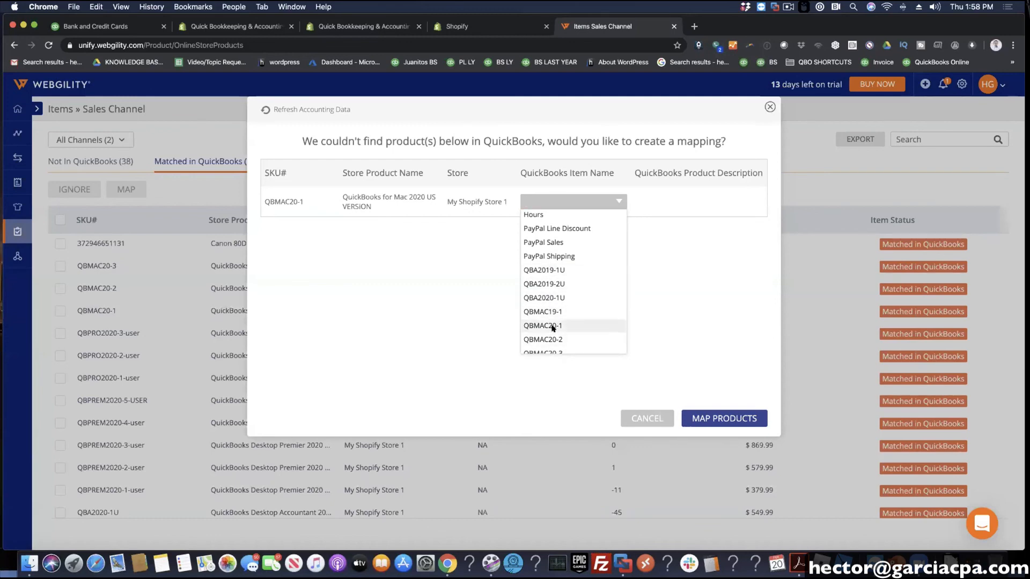
pyautogui.click(552, 327)
# - Read the QuickBooks product description for QBMAC20-1, apply its mapping, and return to the Not In QuickBooks list
pyautogui.scroll(-5, 609, 321)
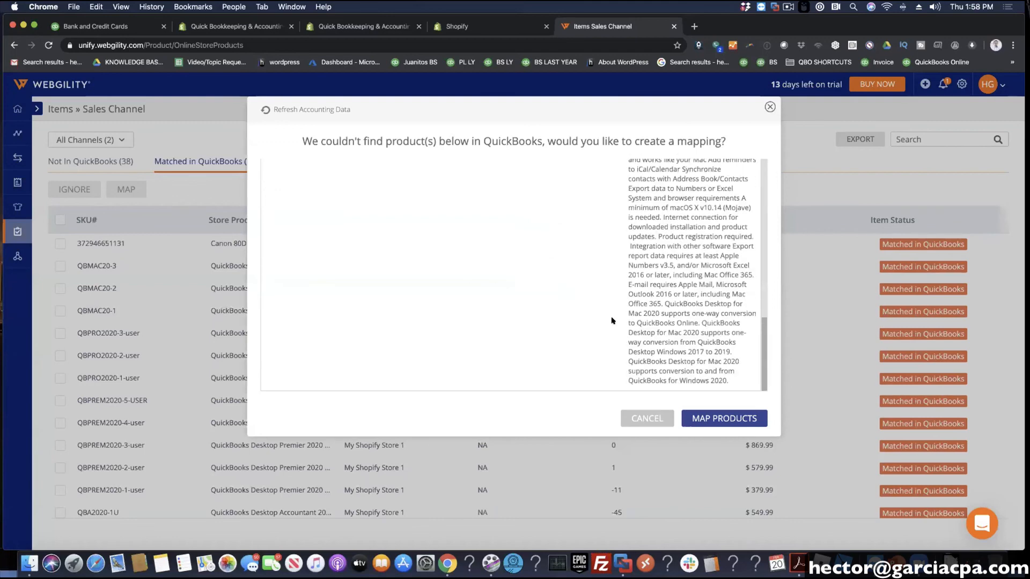
pyautogui.scroll(10, 612, 321)
pyautogui.scroll(-5, 612, 317)
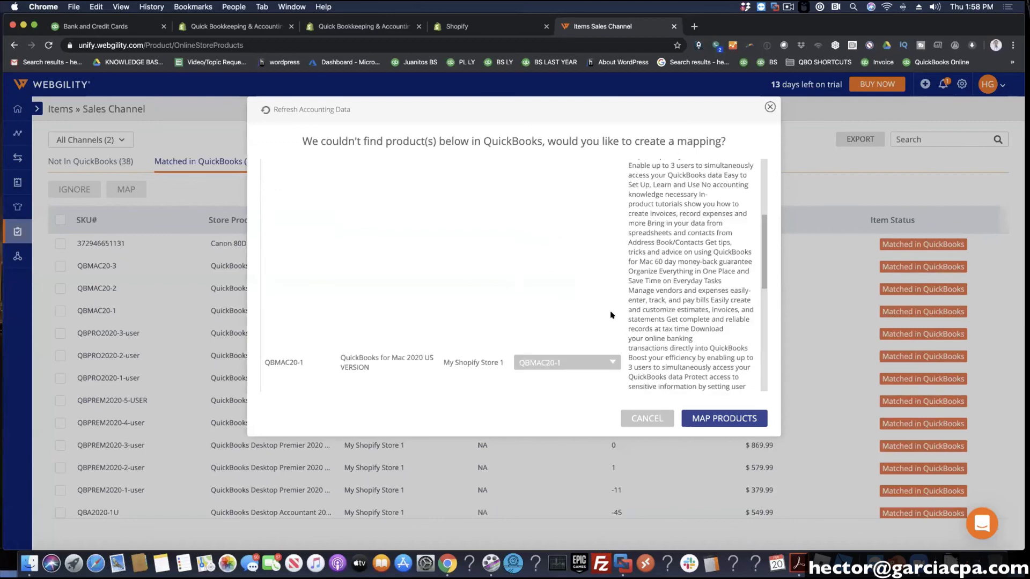
pyautogui.scroll(5, 638, 214)
pyautogui.moveTo(668, 201); pyautogui.dragTo(728, 374)
pyautogui.scroll(-10, 703, 333)
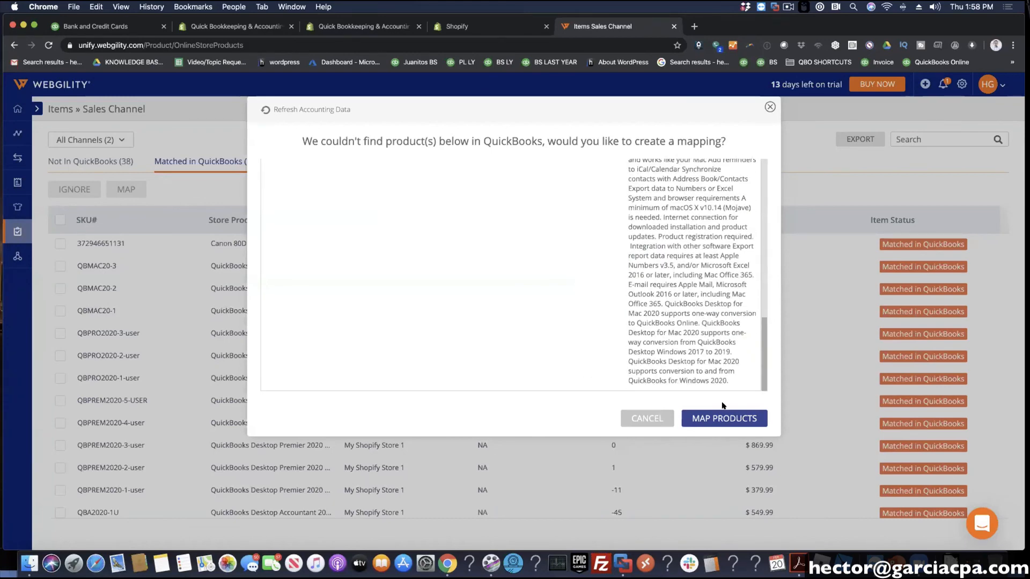
pyautogui.click(724, 418)
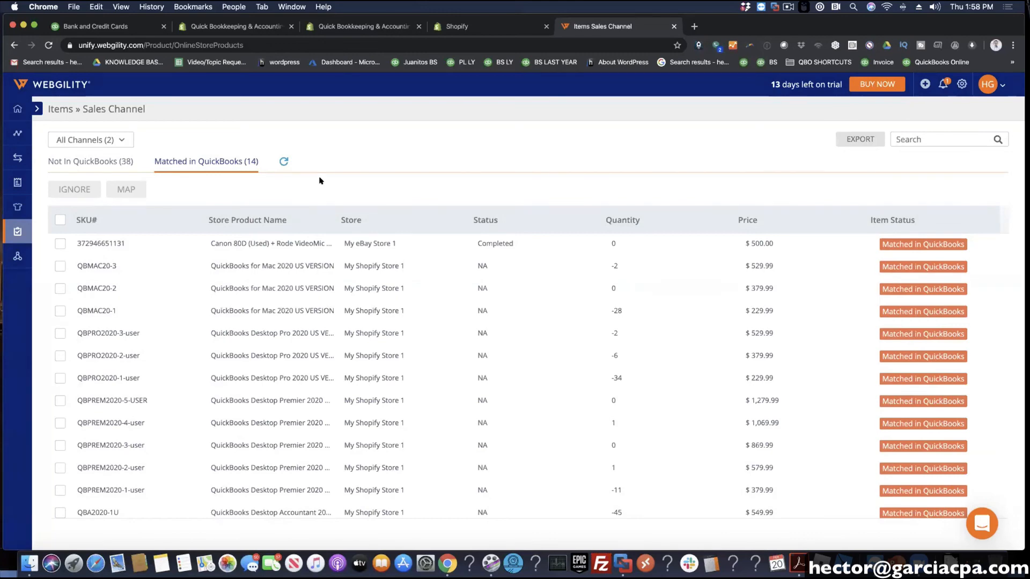
pyautogui.click(100, 159)
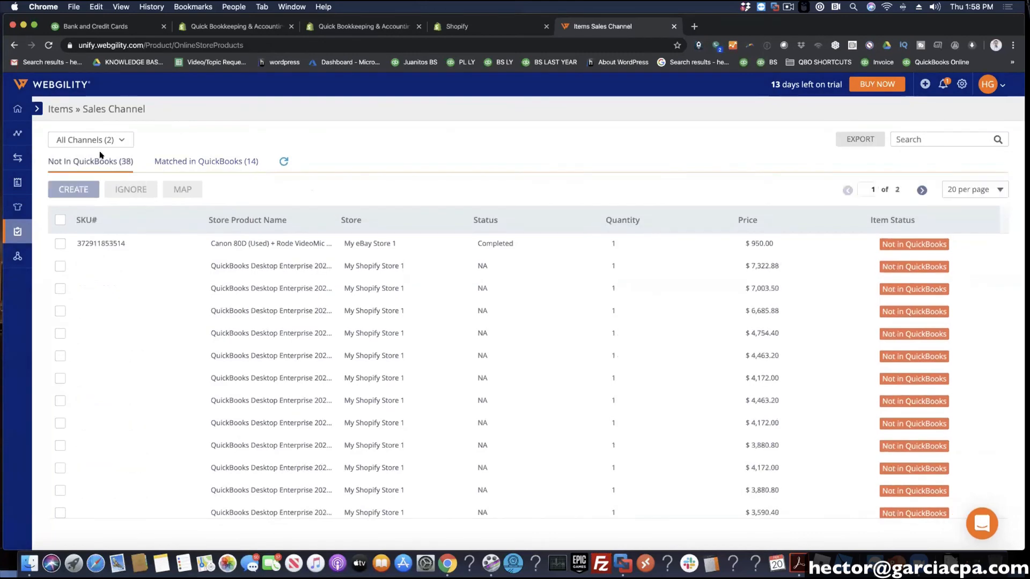